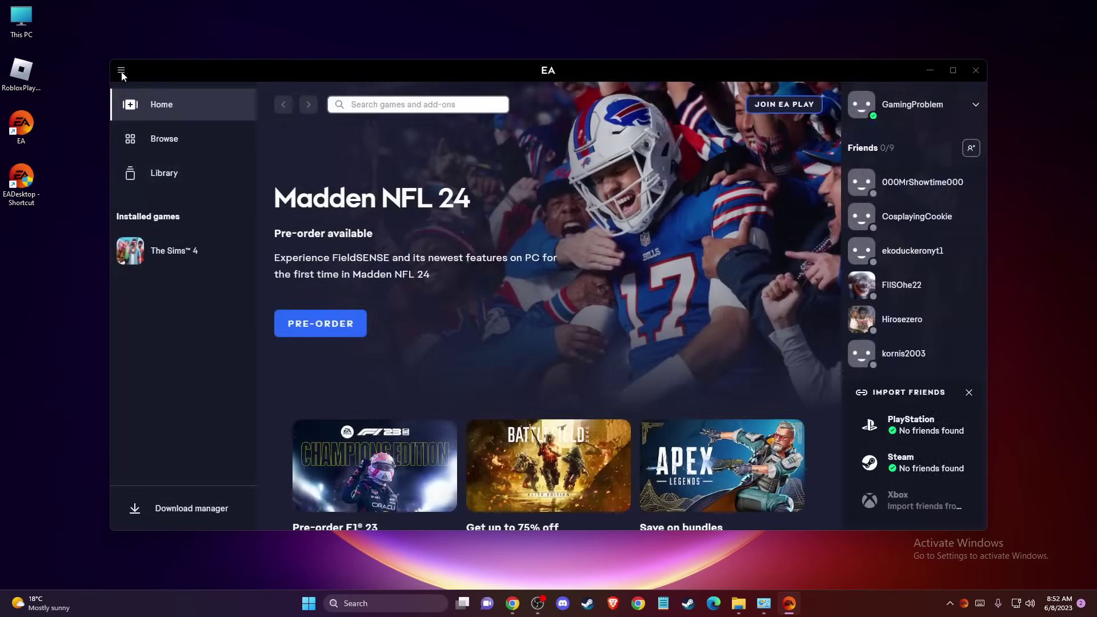
- Open the App Recovery prompt for clearing the cache and cancel it
click(121, 70)
mouse_move(146, 156)
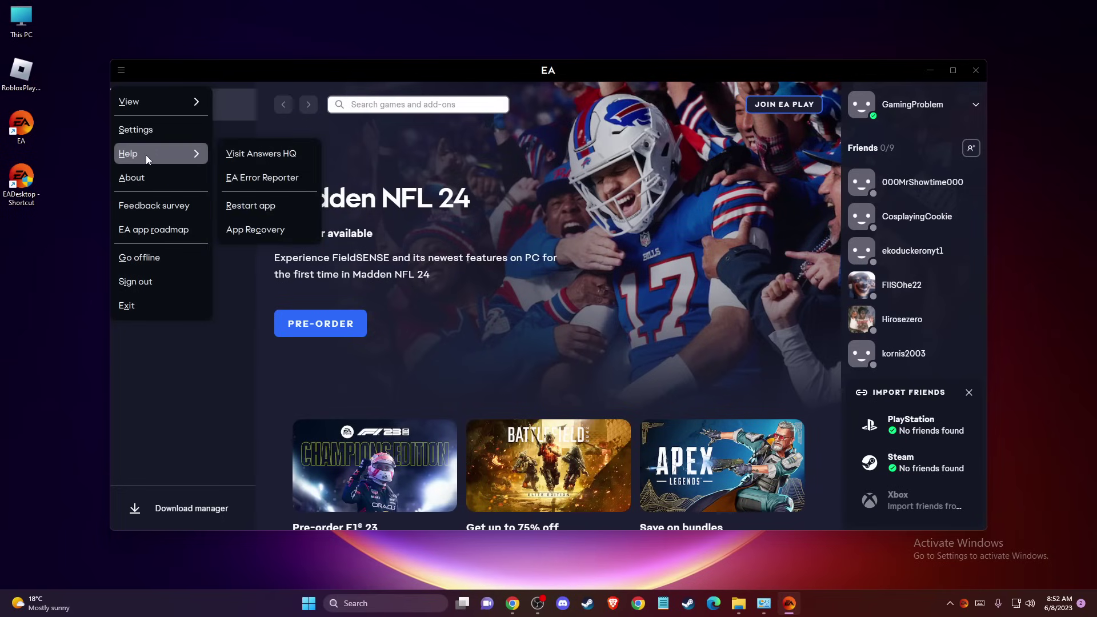
click(262, 230)
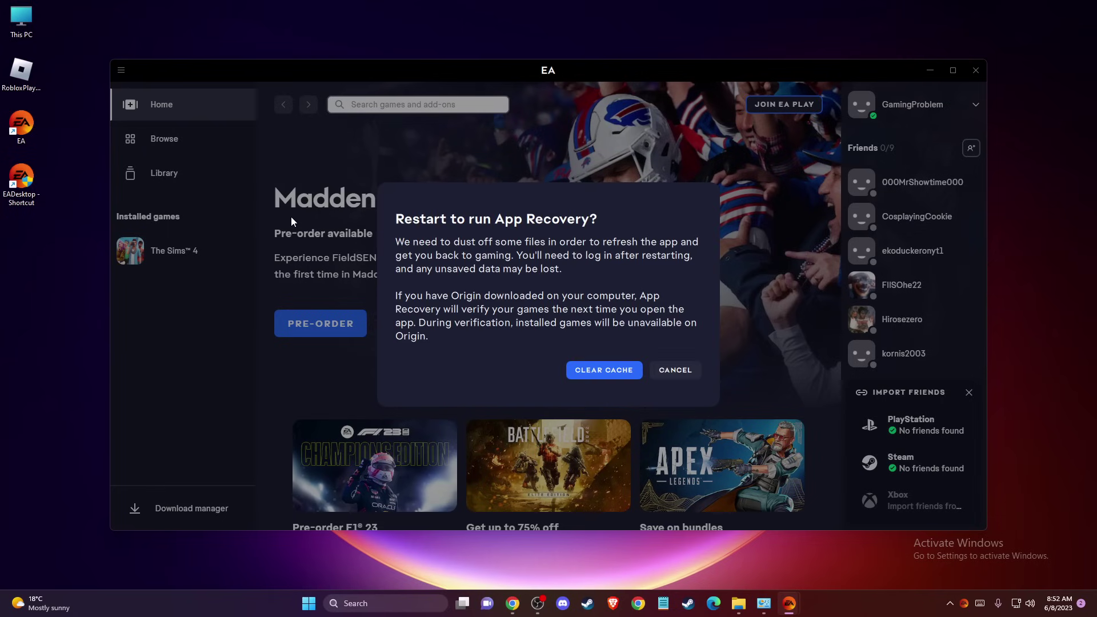
click(604, 371)
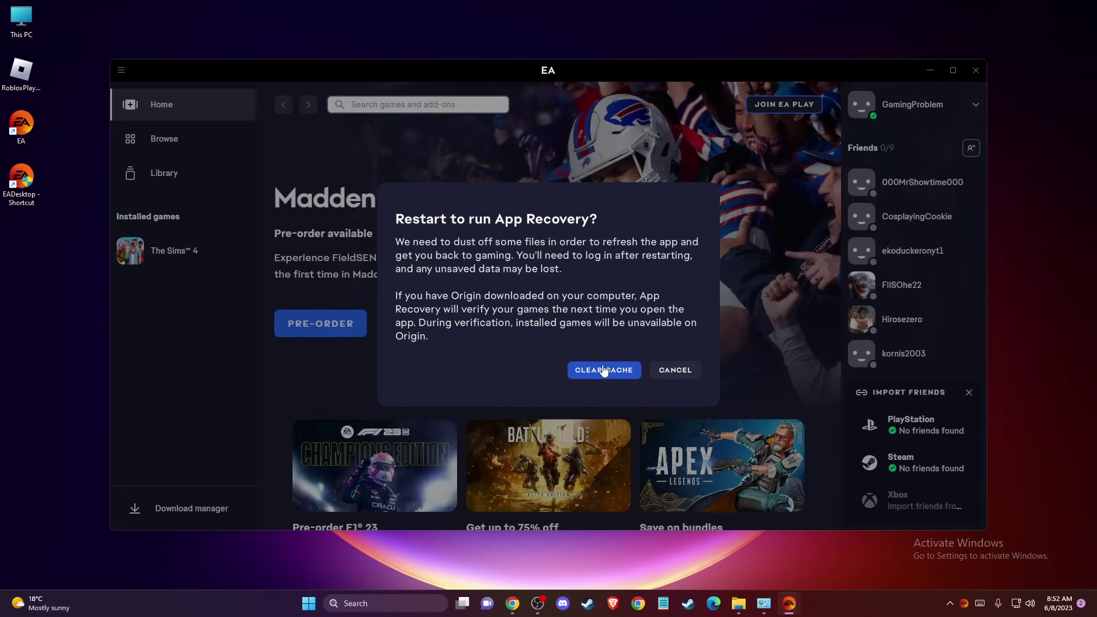
click(676, 372)
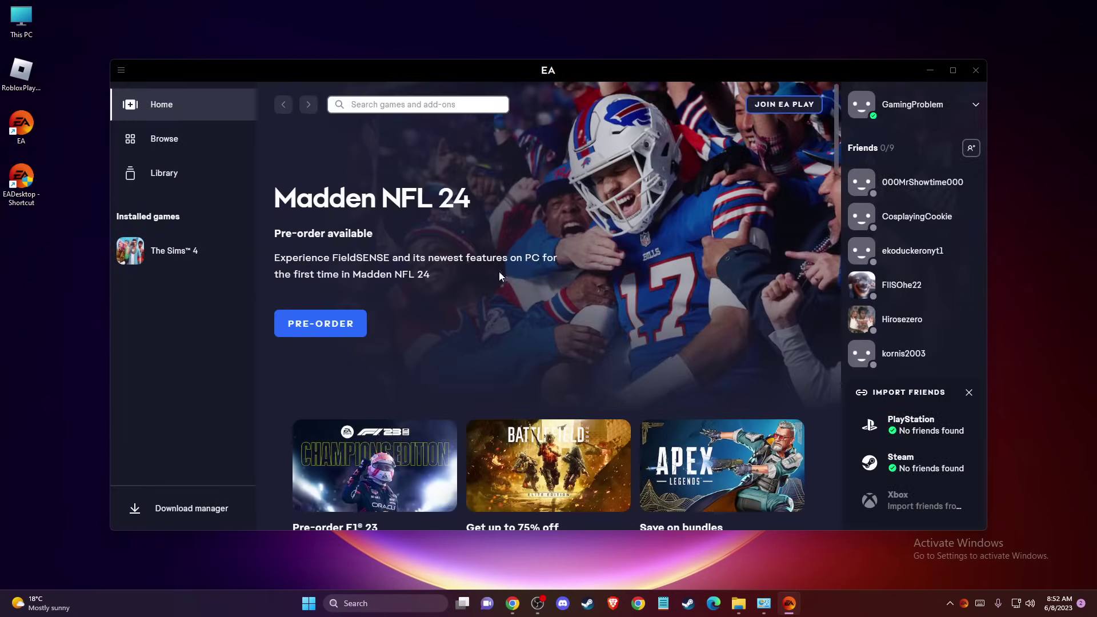
- View the account menu with the log-out option and close the EA window
click(900, 111)
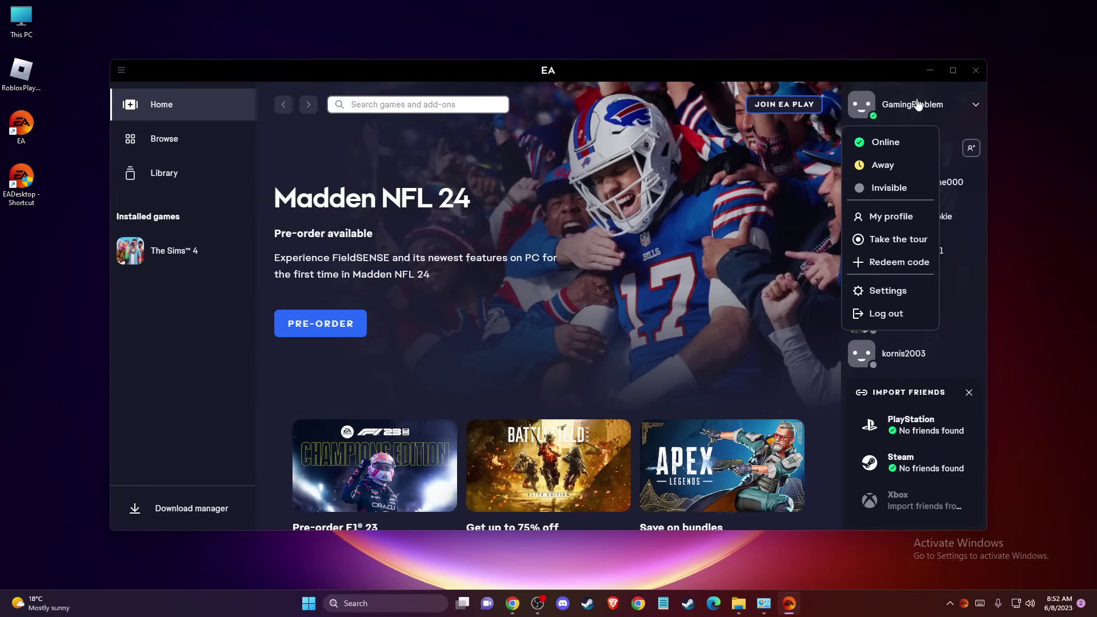
click(974, 74)
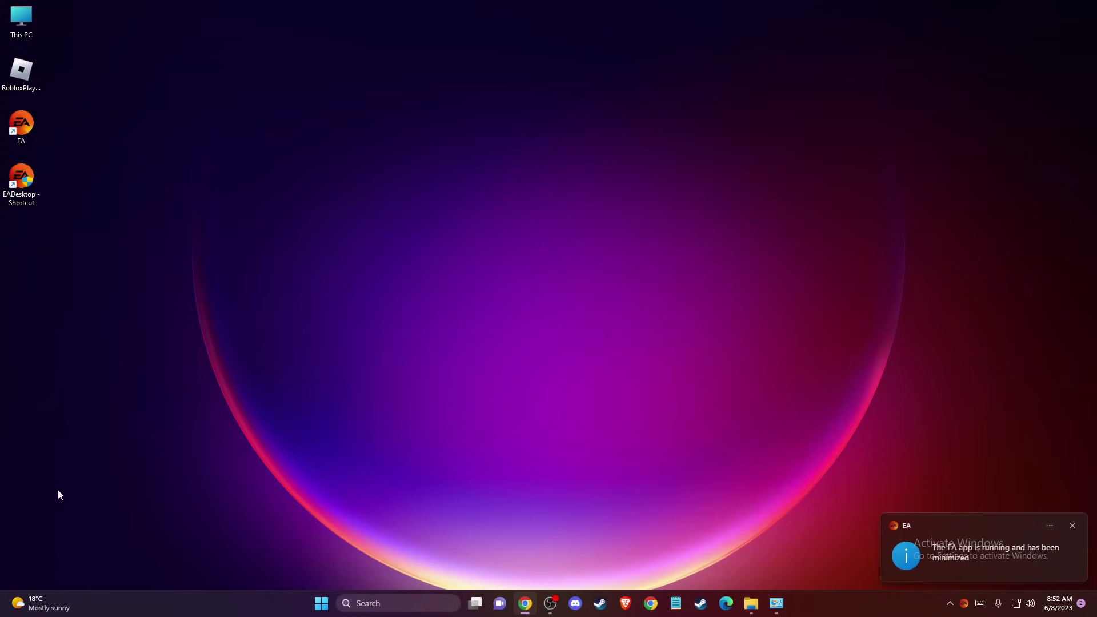
- Find Task Manager through the Windows search and open its list of background processes
click(366, 606)
text(task manager)
click(386, 261)
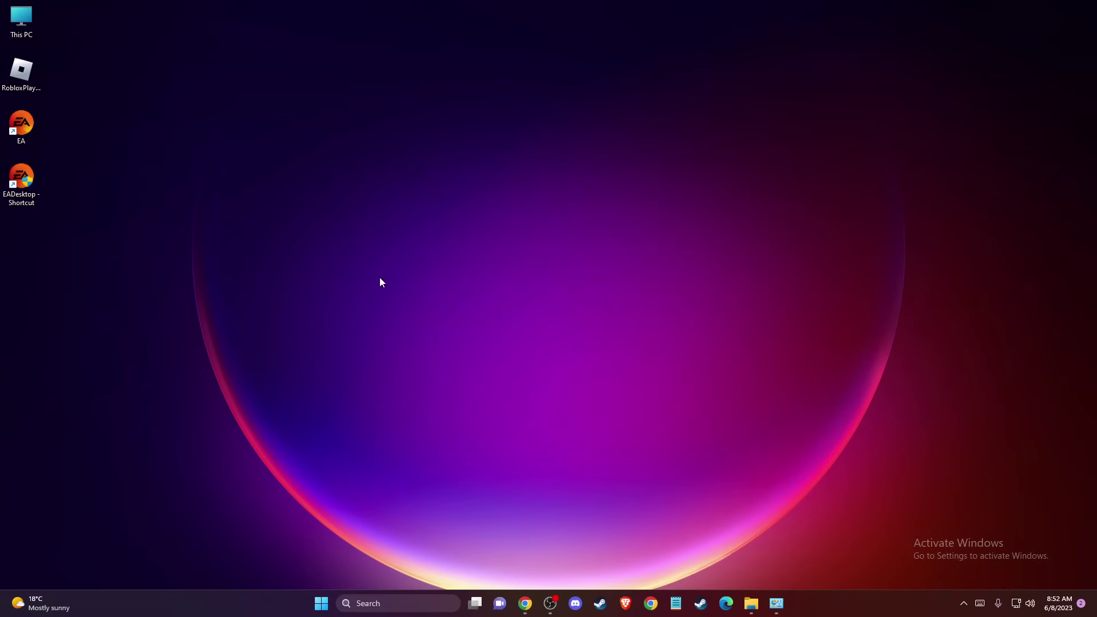
scroll(553, 232, down, 3)
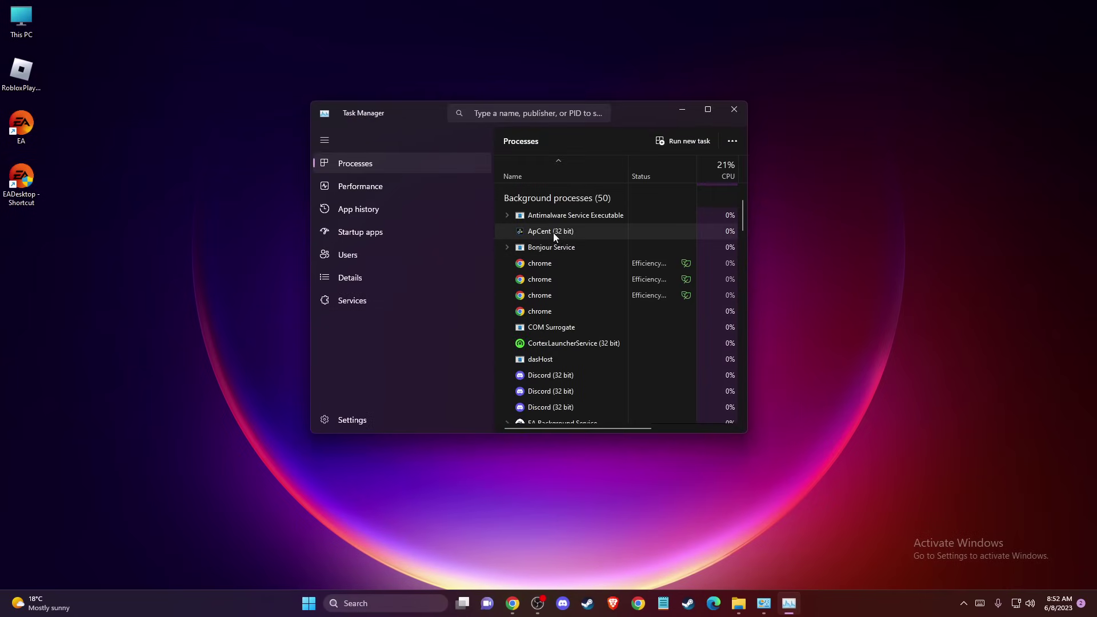
- Quit both EA app instances still running in the system tray
click(964, 603)
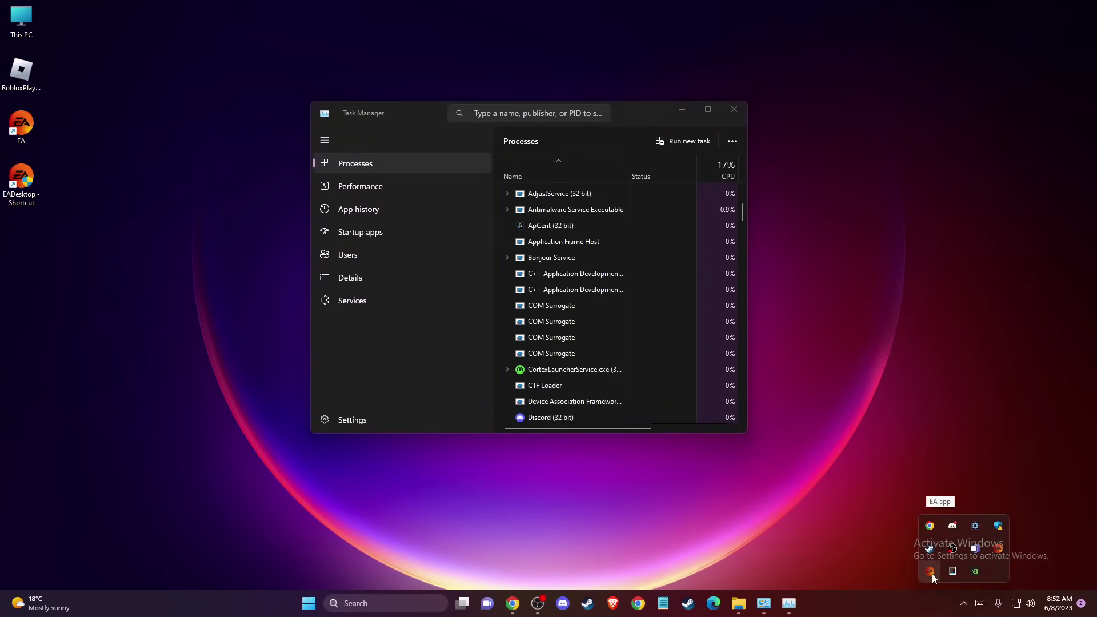
right_click(931, 572)
click(956, 594)
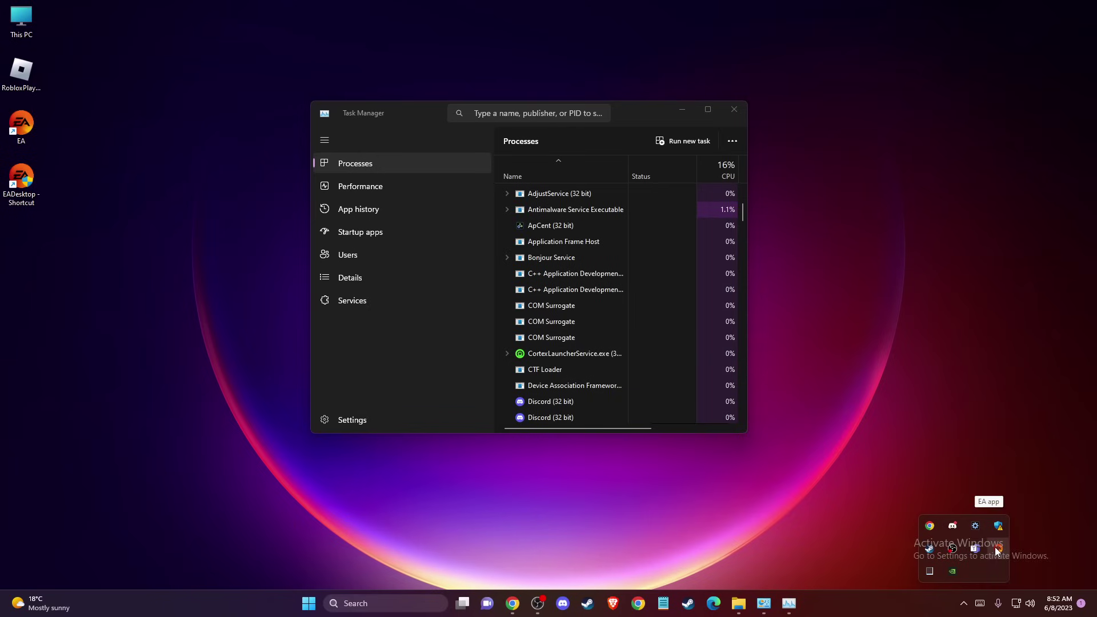
right_click(997, 548)
click(1010, 571)
- Find the EA process among the background processes in Task Manager and end its task
scroll(587, 283, up, 3)
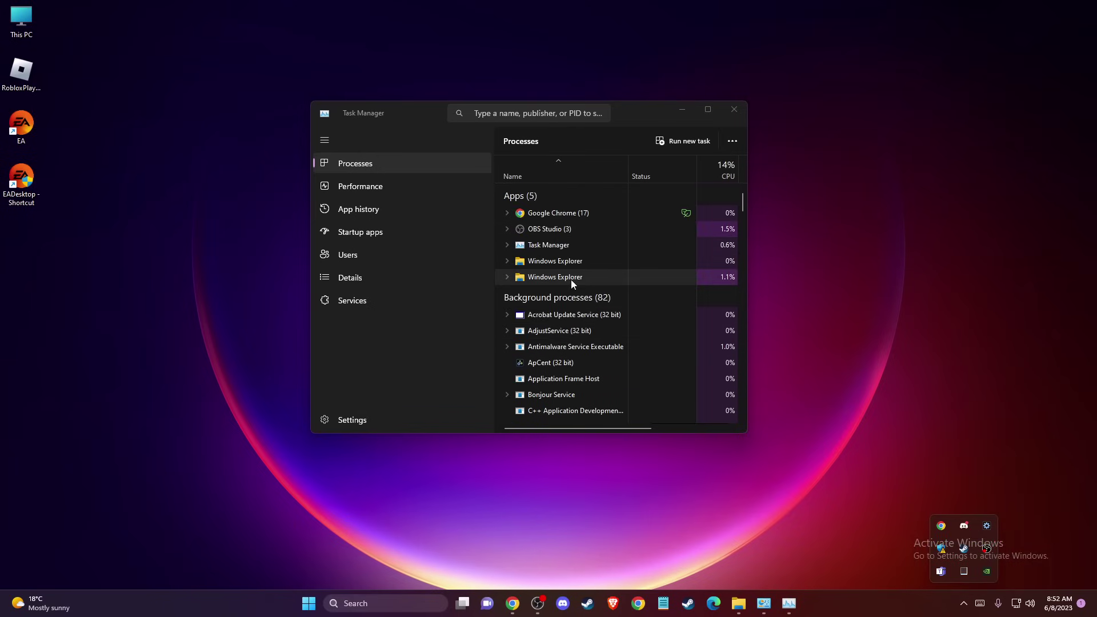
scroll(571, 280, down, 1)
scroll(553, 256, down, 6)
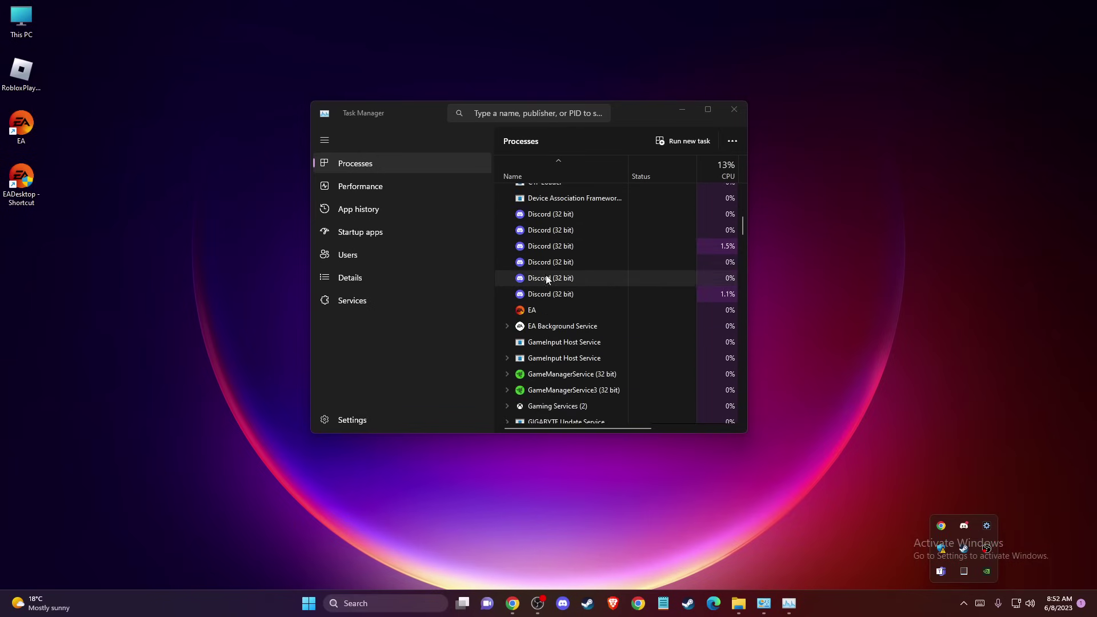
click(529, 312)
right_click(529, 312)
click(568, 314)
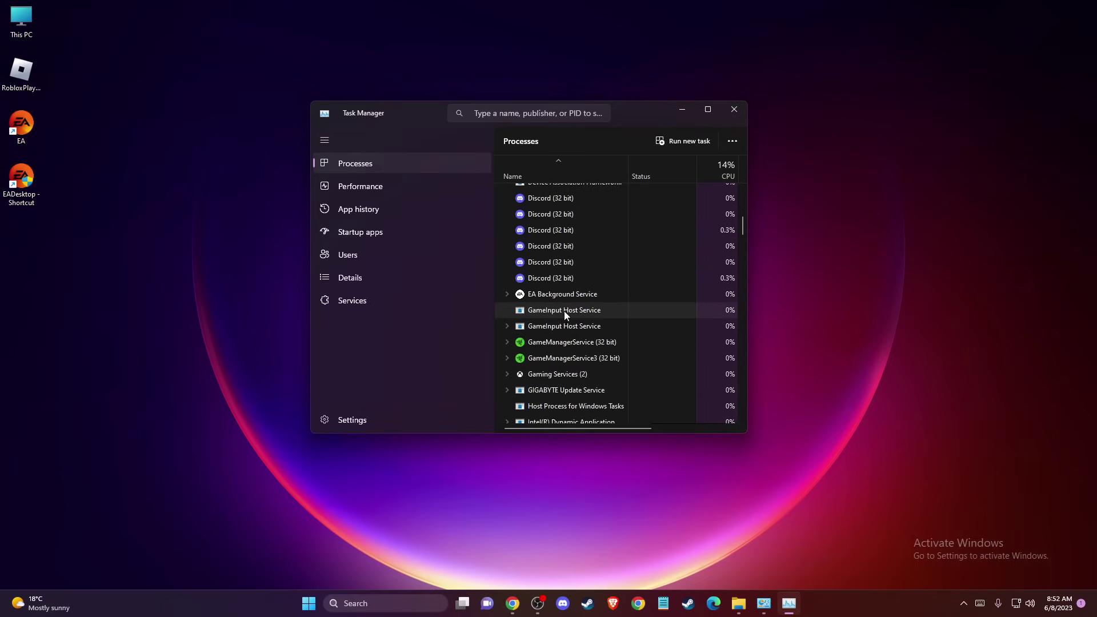
- End the EA Background Service task and check the process list for remaining EA entries
scroll(560, 308, down, 3)
scroll(557, 307, down, 4)
scroll(551, 303, up, 2)
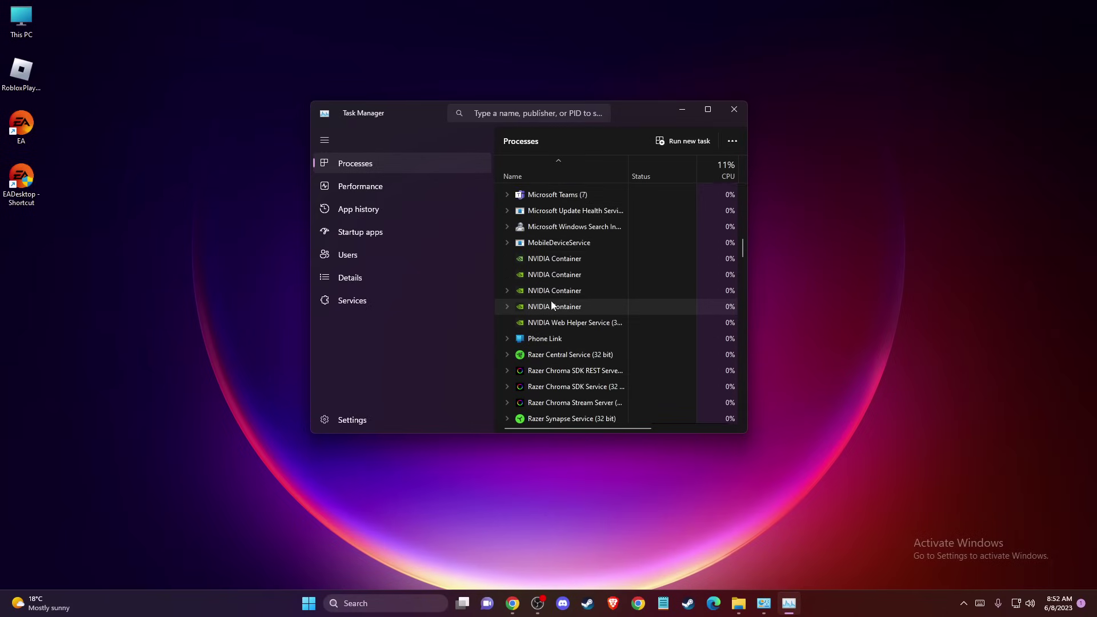
scroll(552, 306, up, 7)
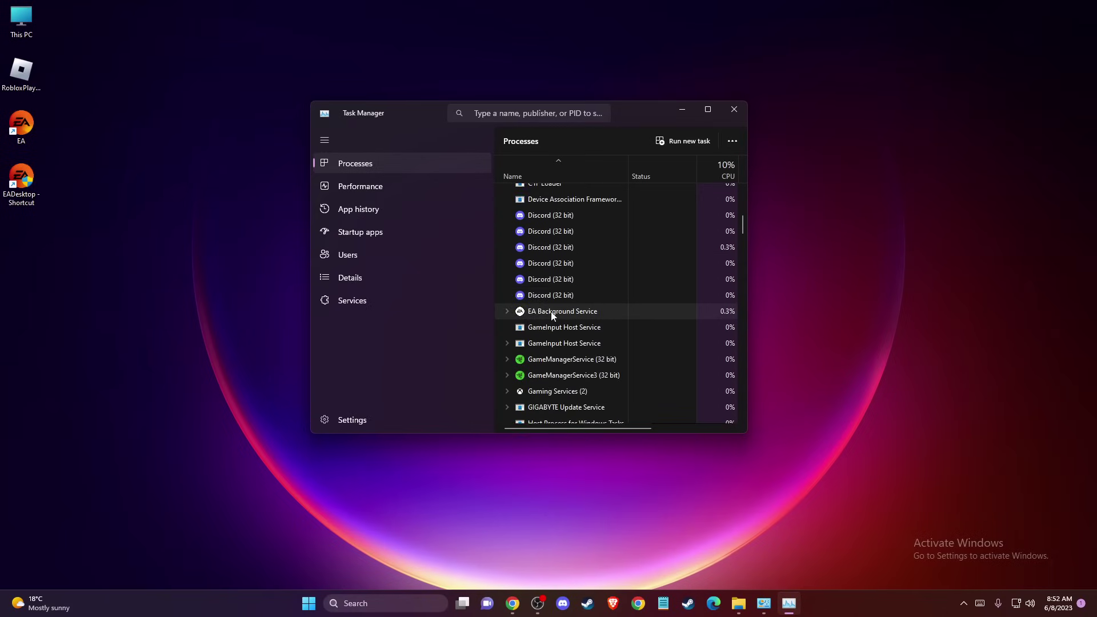
right_click(551, 311)
click(583, 321)
right_click(570, 313)
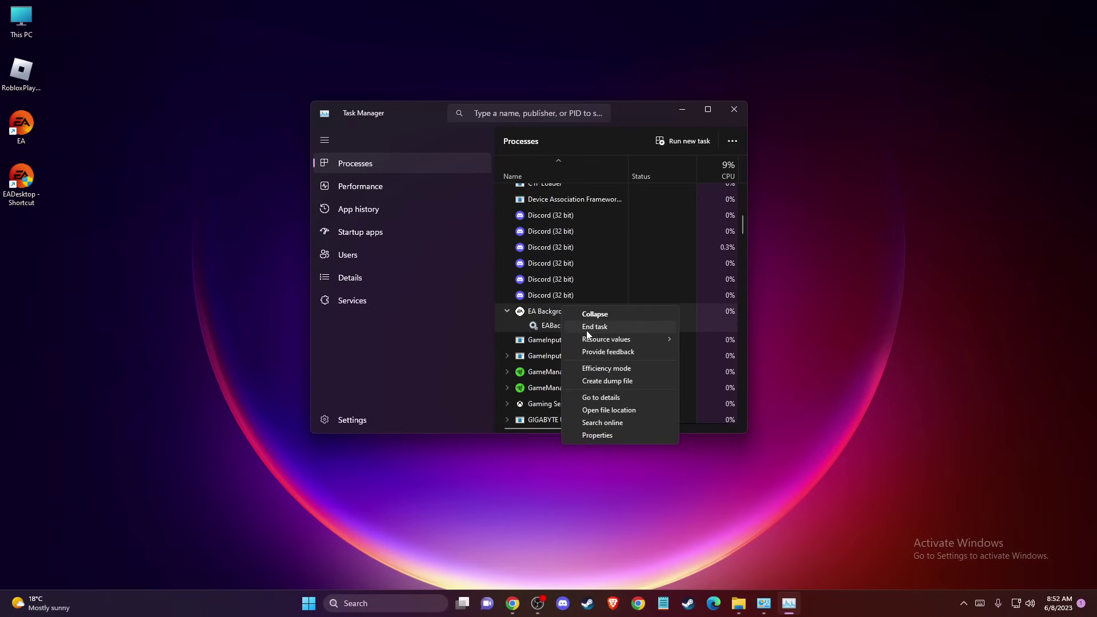
click(587, 334)
scroll(560, 309, up, 8)
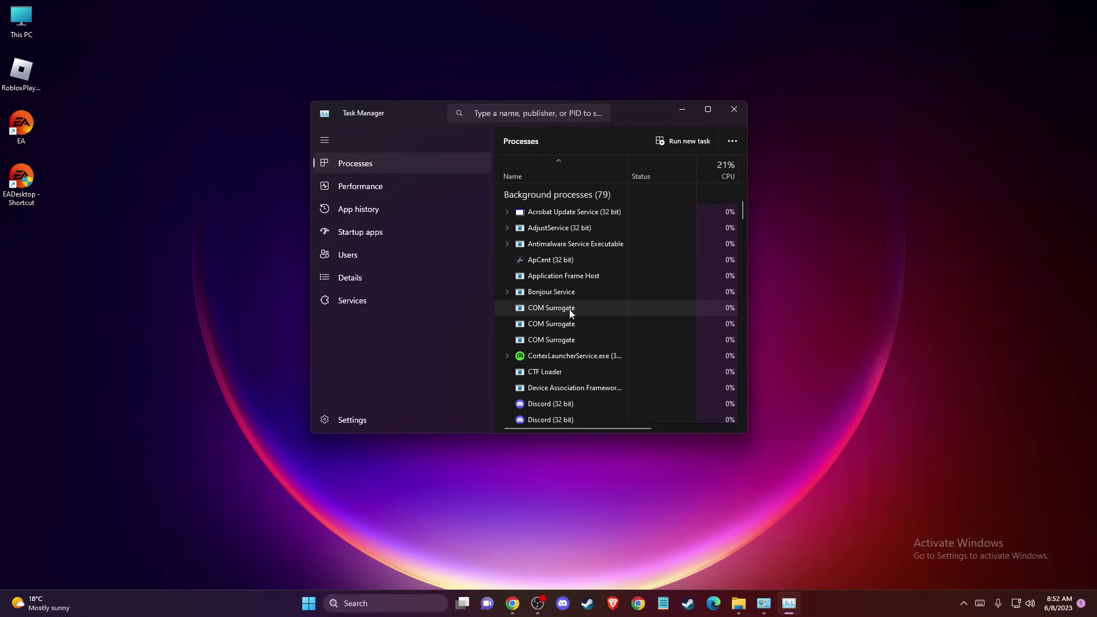
scroll(565, 300, down, 15)
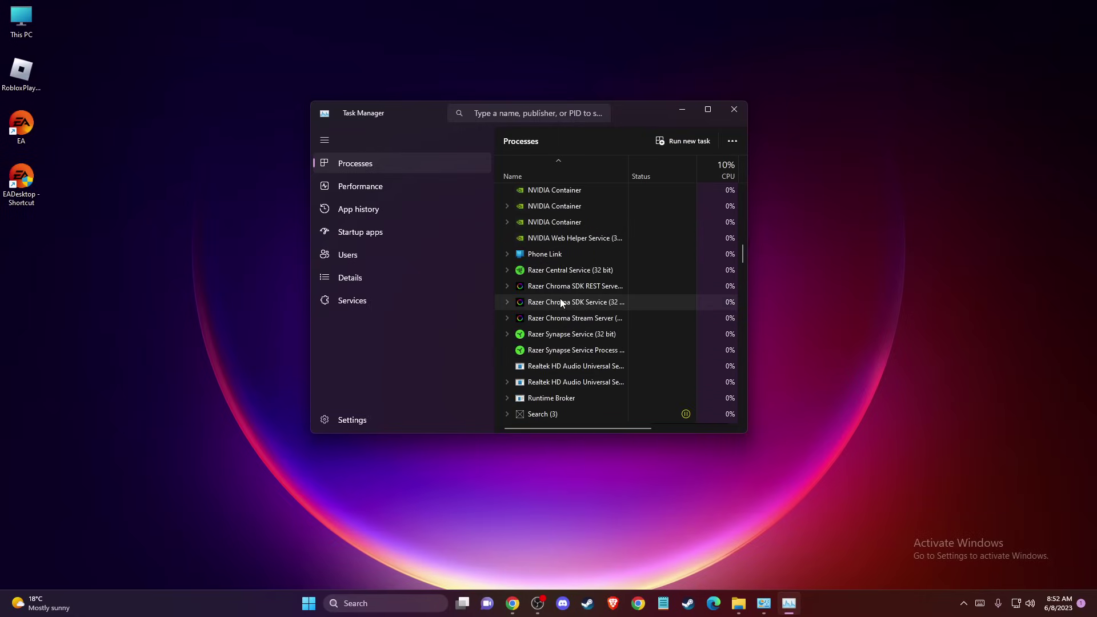
scroll(560, 299, down, 10)
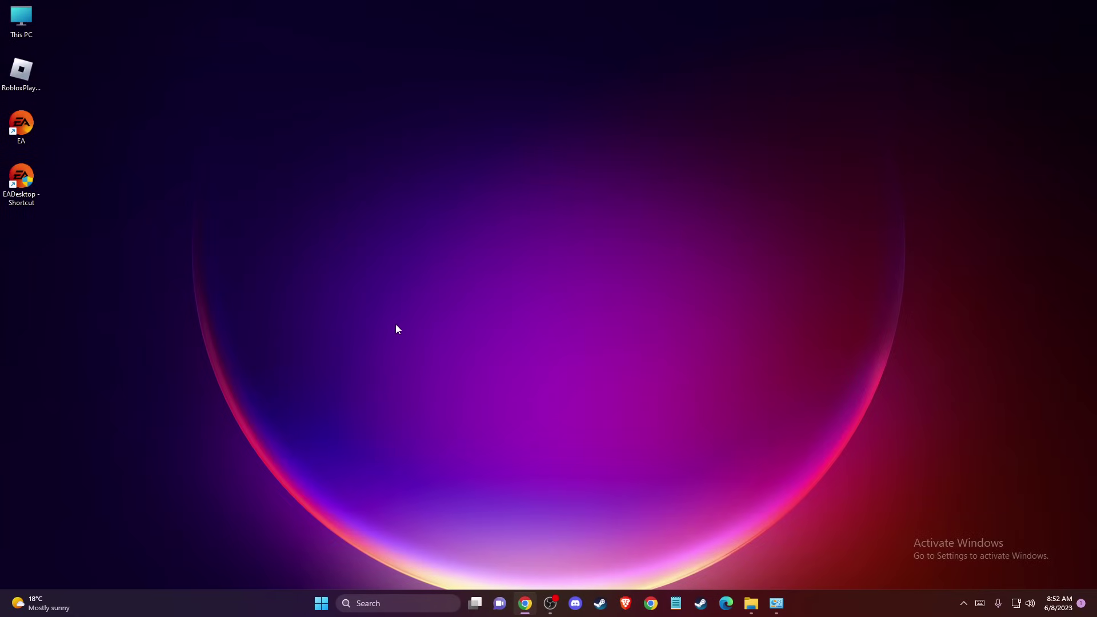
- Run %APPDATA%, go up to the AppData folder and open its Local subfolder
key(super+r)
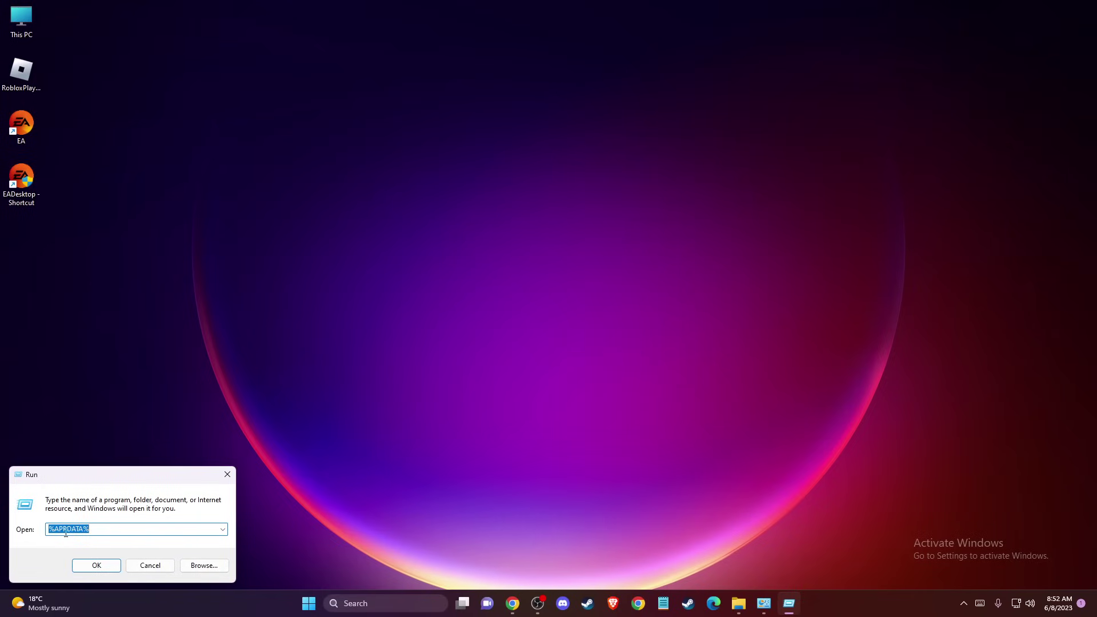
click(103, 566)
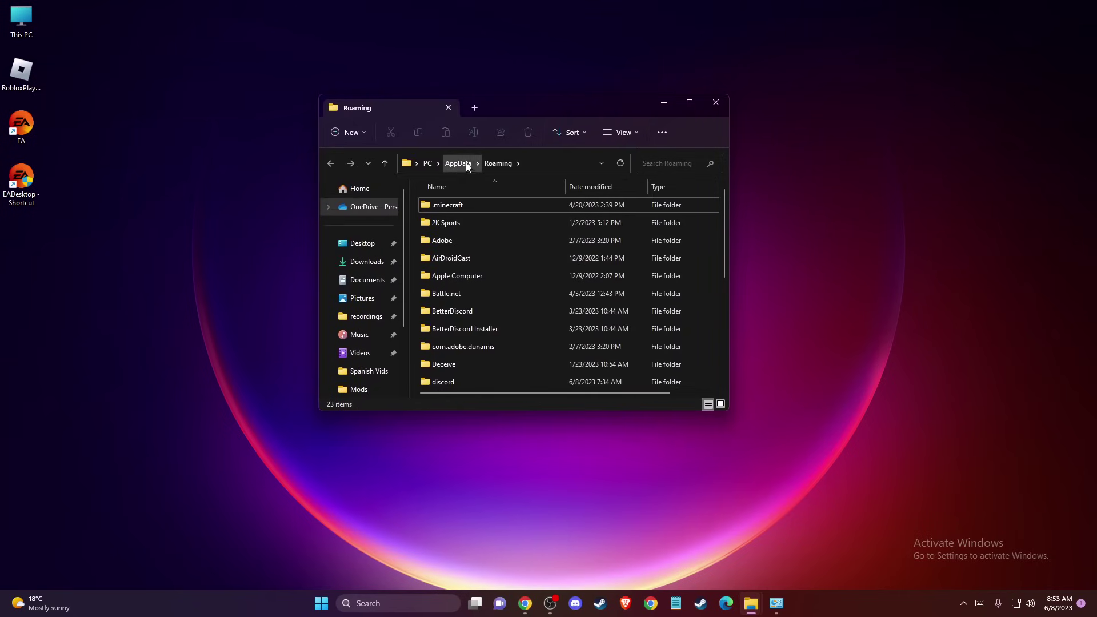
click(457, 164)
double_click(445, 205)
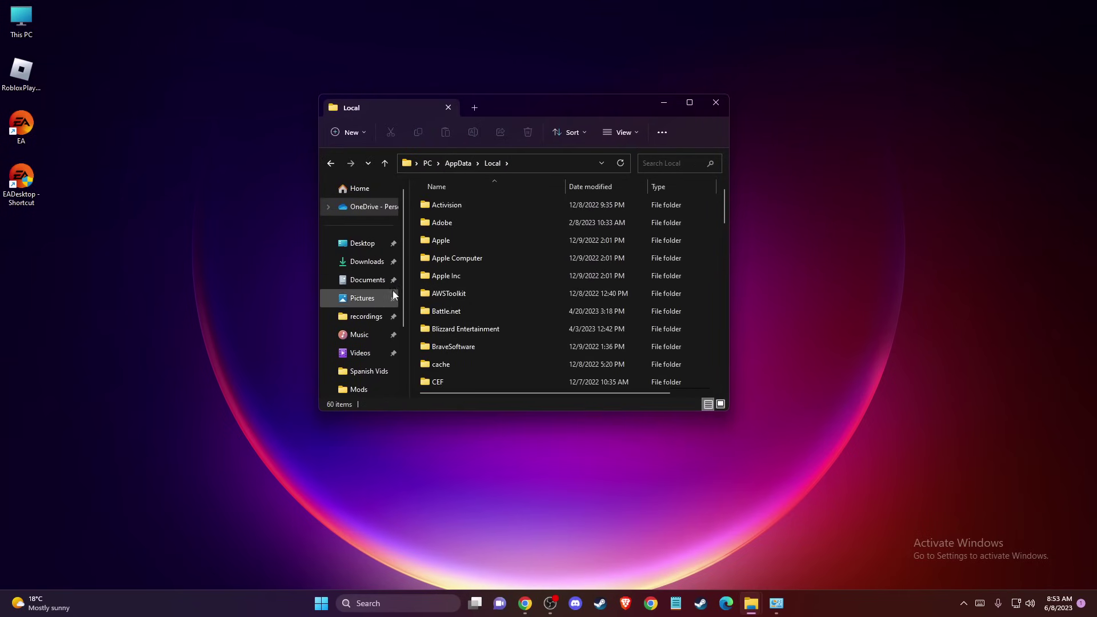
- Locate the EADesktop, EALaunchHelper and Electronic Arts folders in Local and close the folder window
key(e)
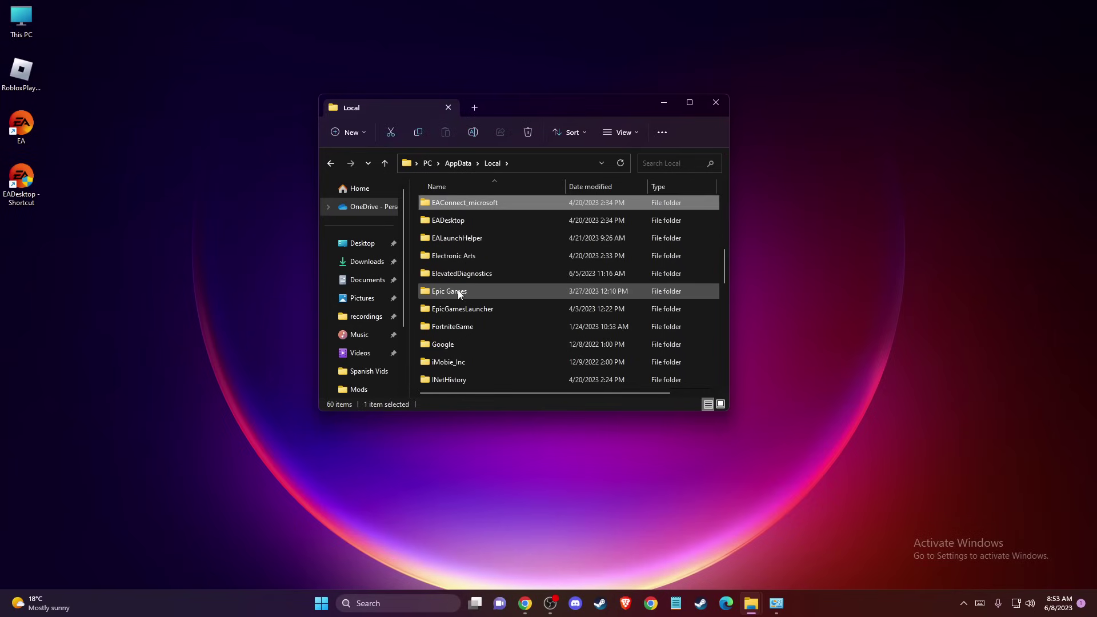
click(443, 224)
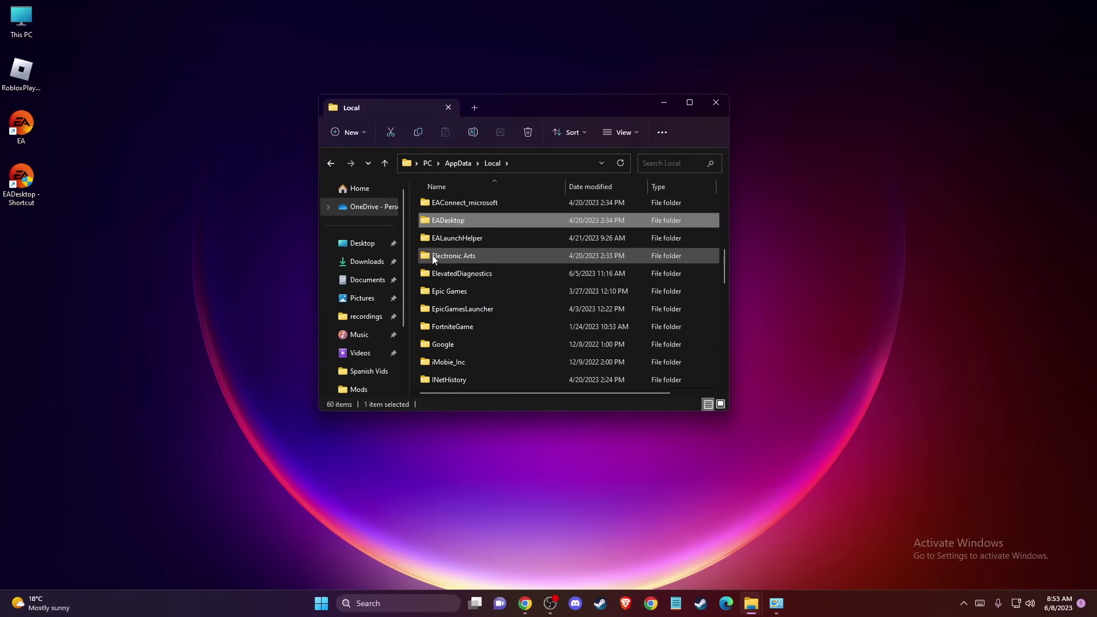
click(446, 241)
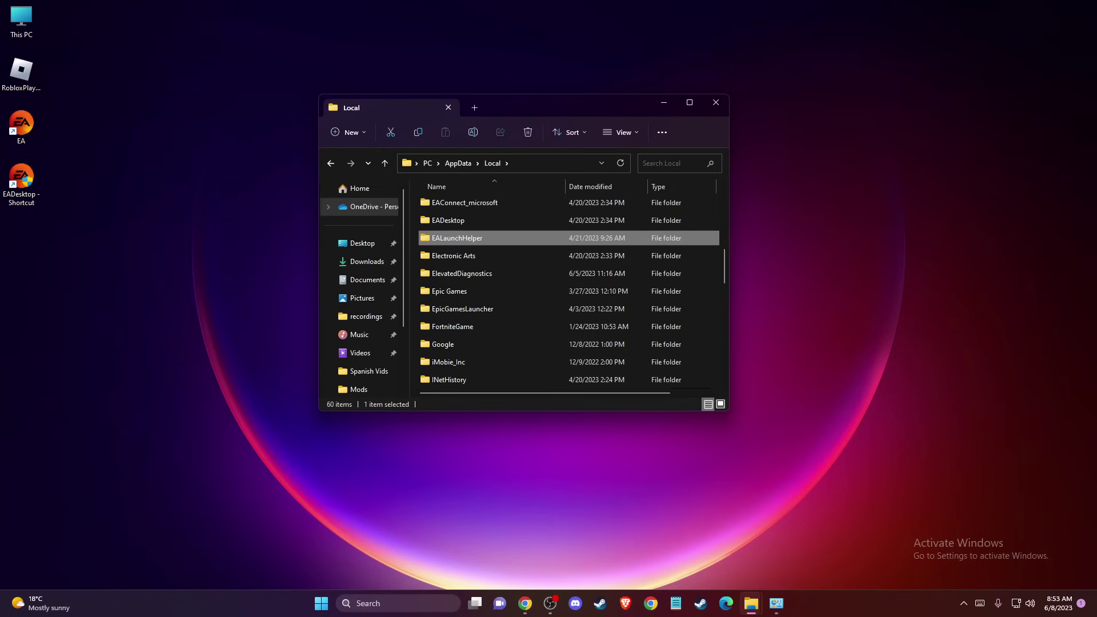
click(453, 255)
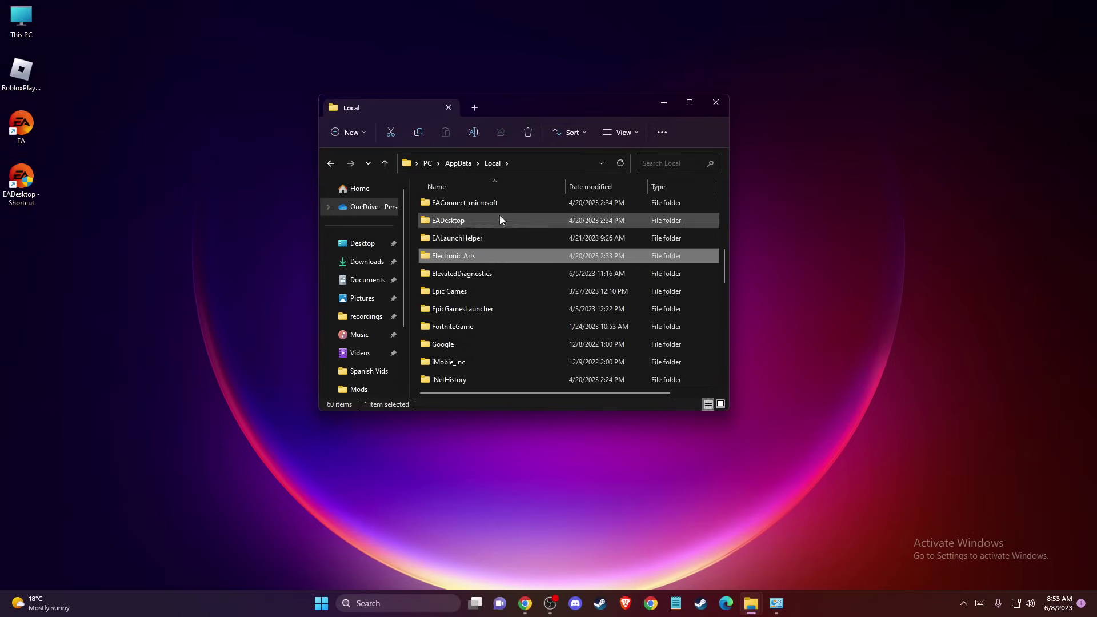
click(716, 103)
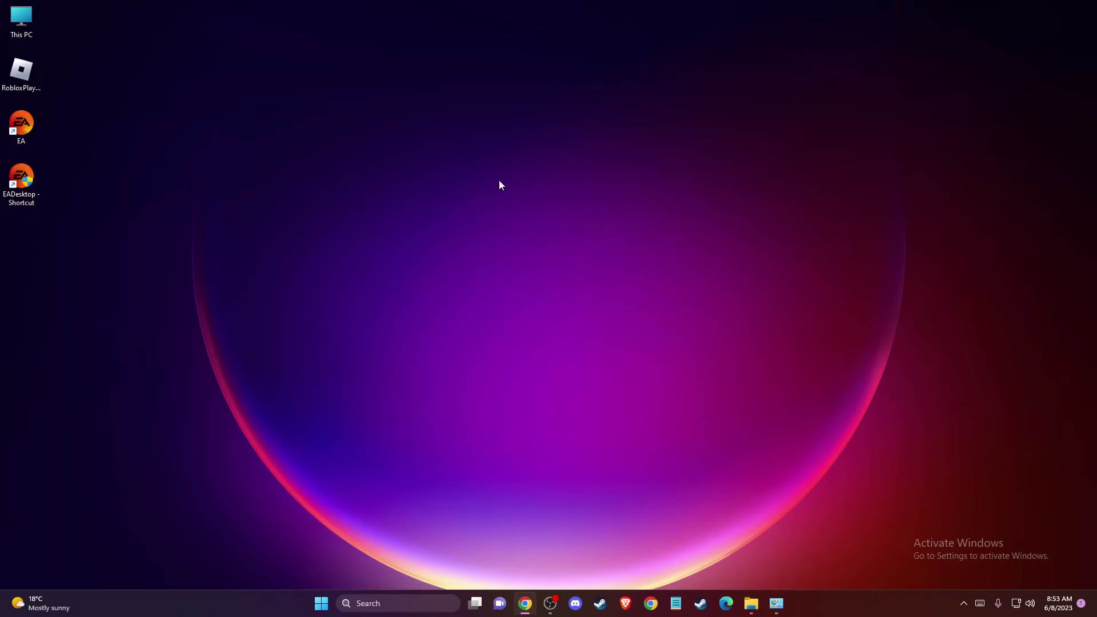
- Check EALauncher's run-as-administrator compatibility setting in the EA shortcut's file location, then close the properties and folder without changes
right_click(31, 130)
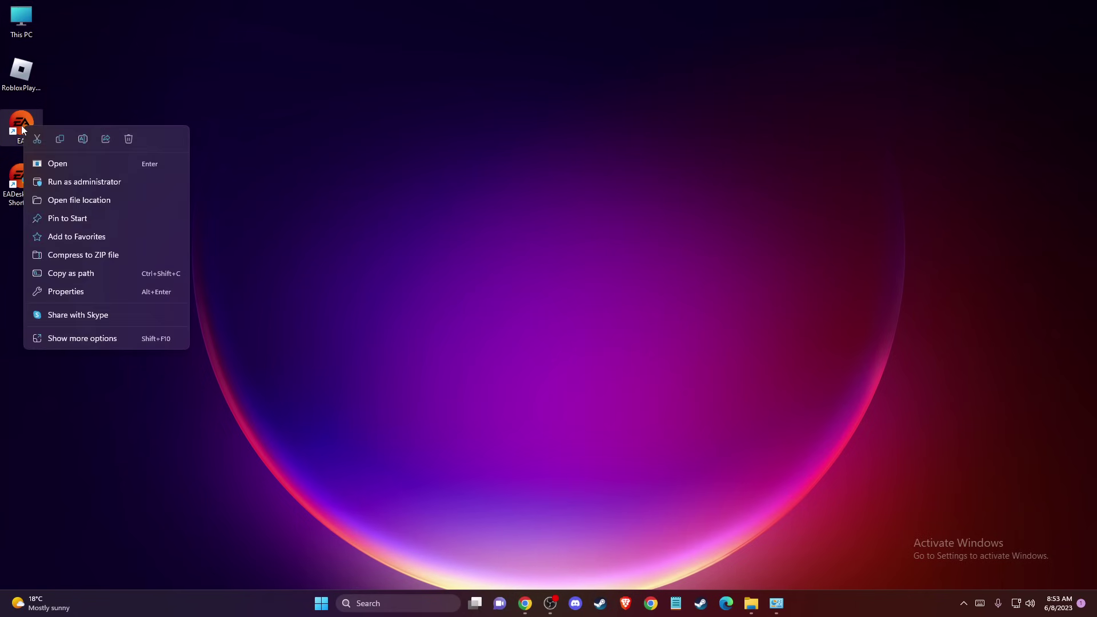
click(87, 201)
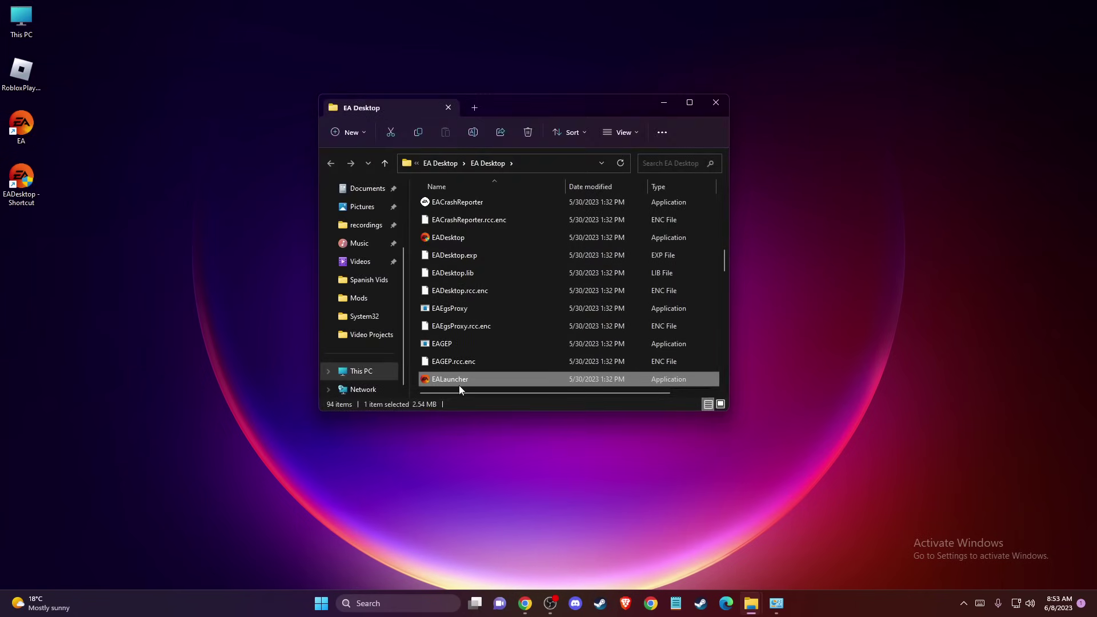
right_click(458, 381)
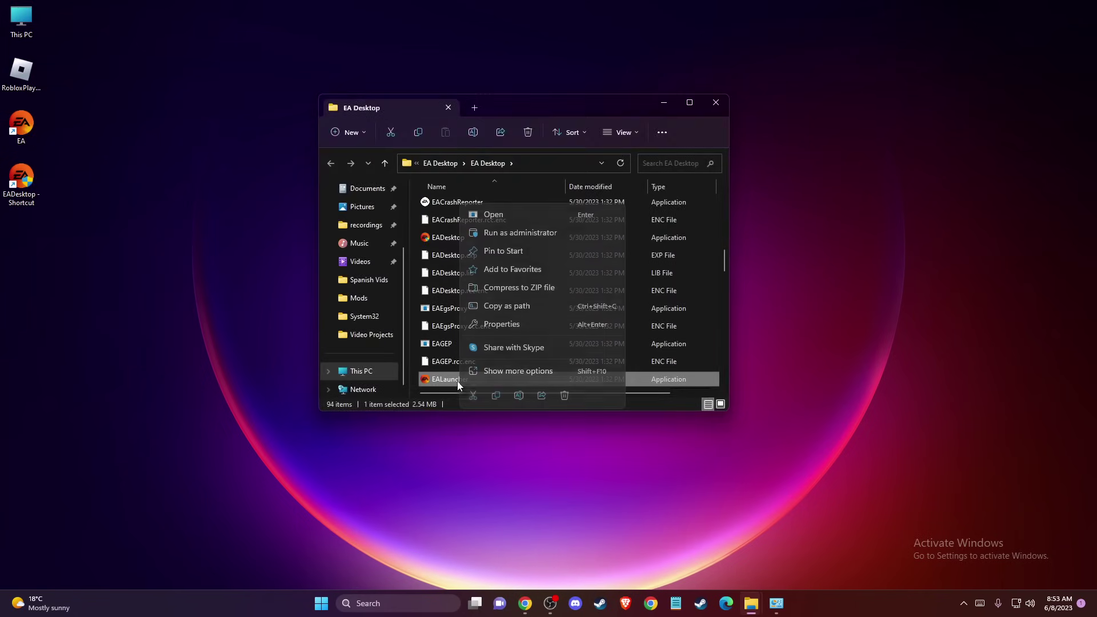
click(511, 327)
click(563, 298)
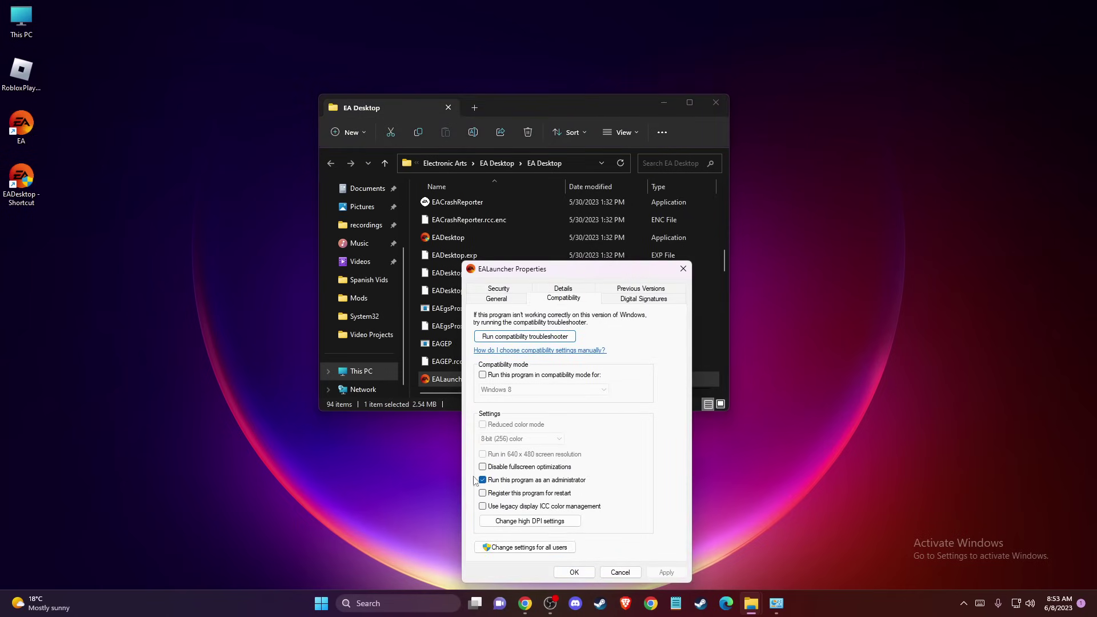
click(622, 573)
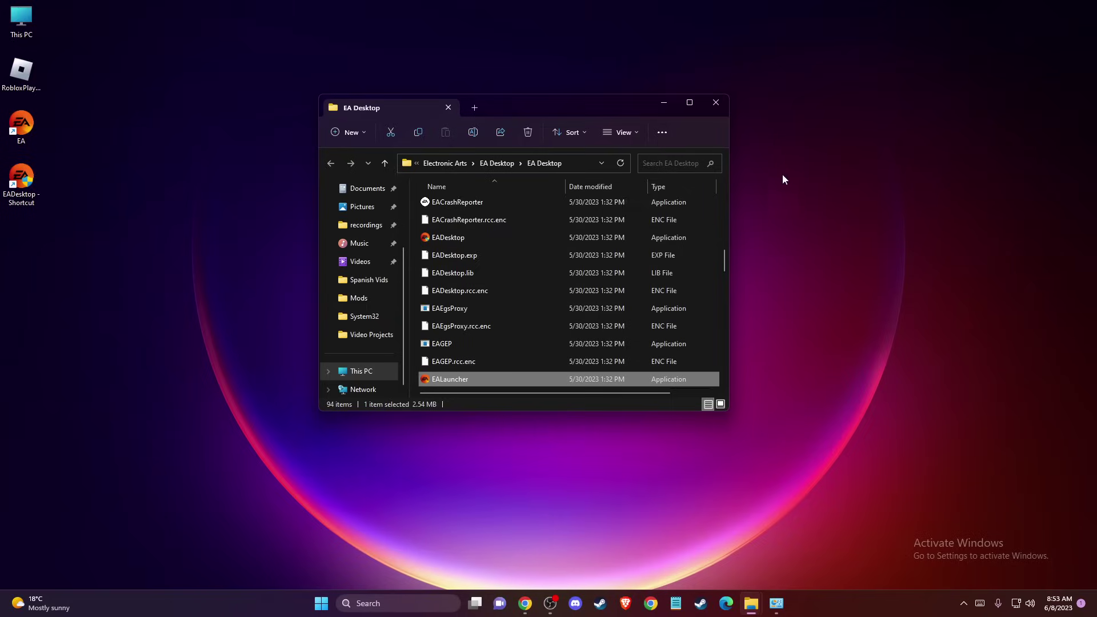
click(715, 102)
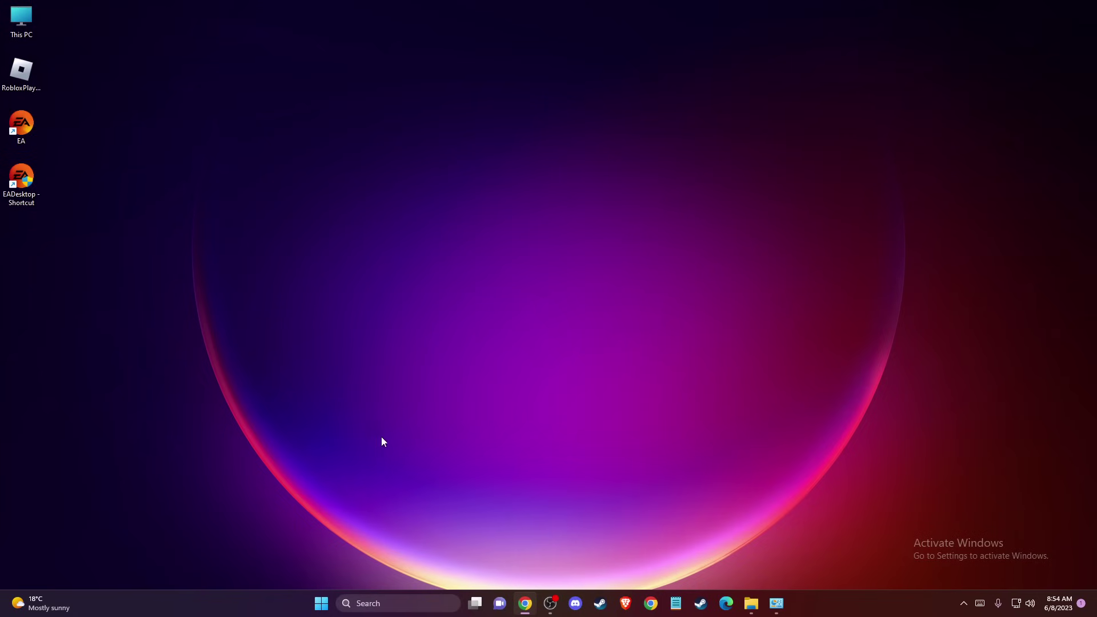
- Search Windows for "VIRUS" and open the Virus & threat protection settings
click(381, 601)
text(VIRUS)
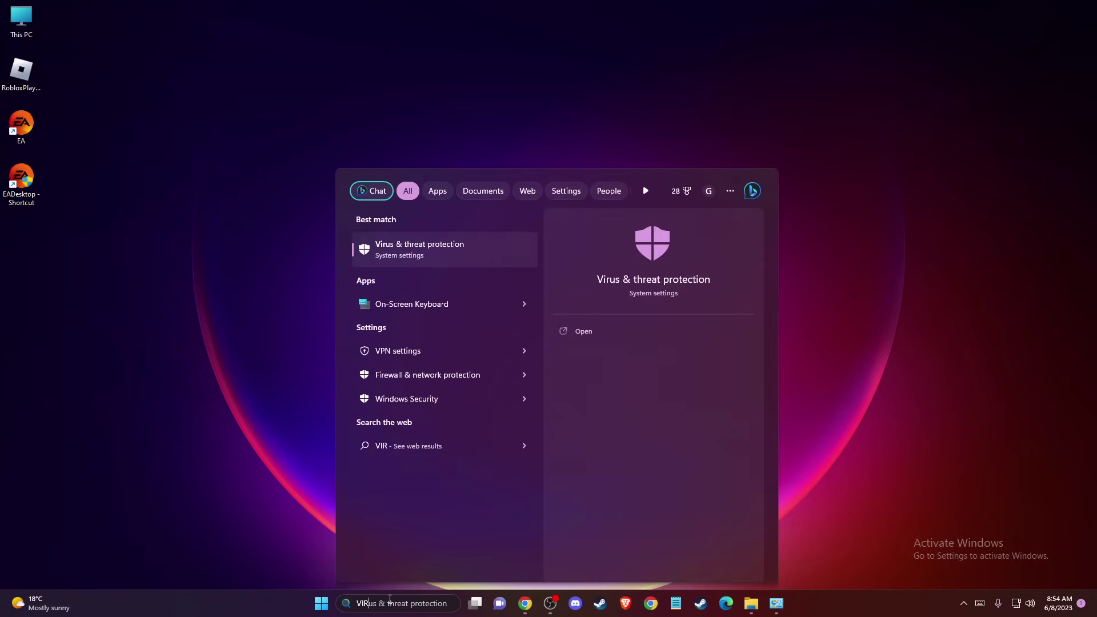
click(432, 251)
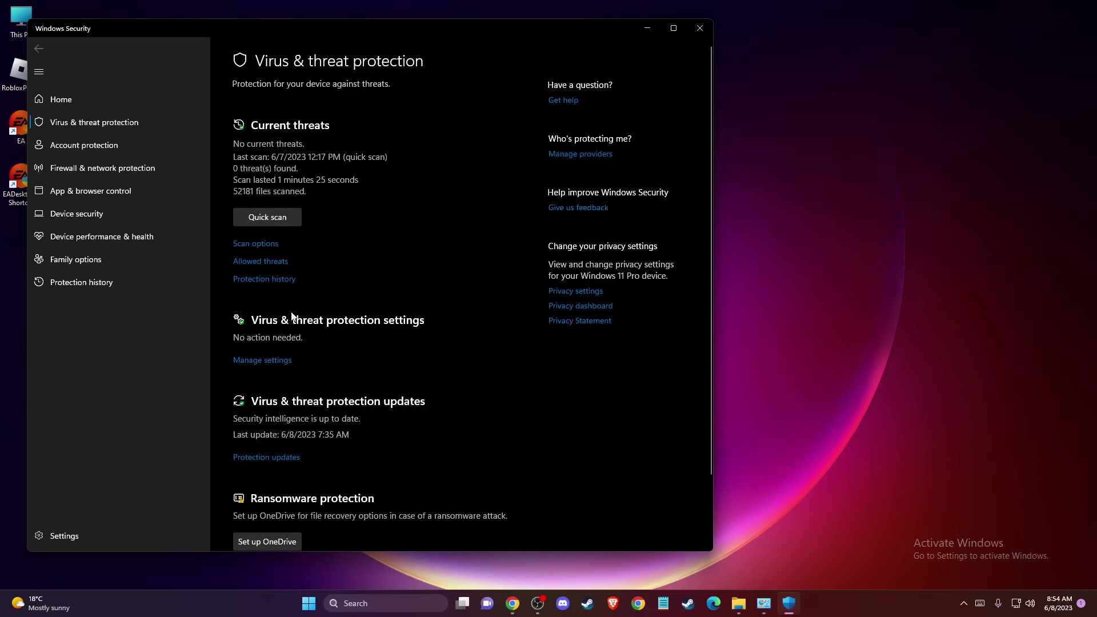
- Open the management page for Virus & threat protection settings, check the Controlled folder access setting and go back
click(276, 360)
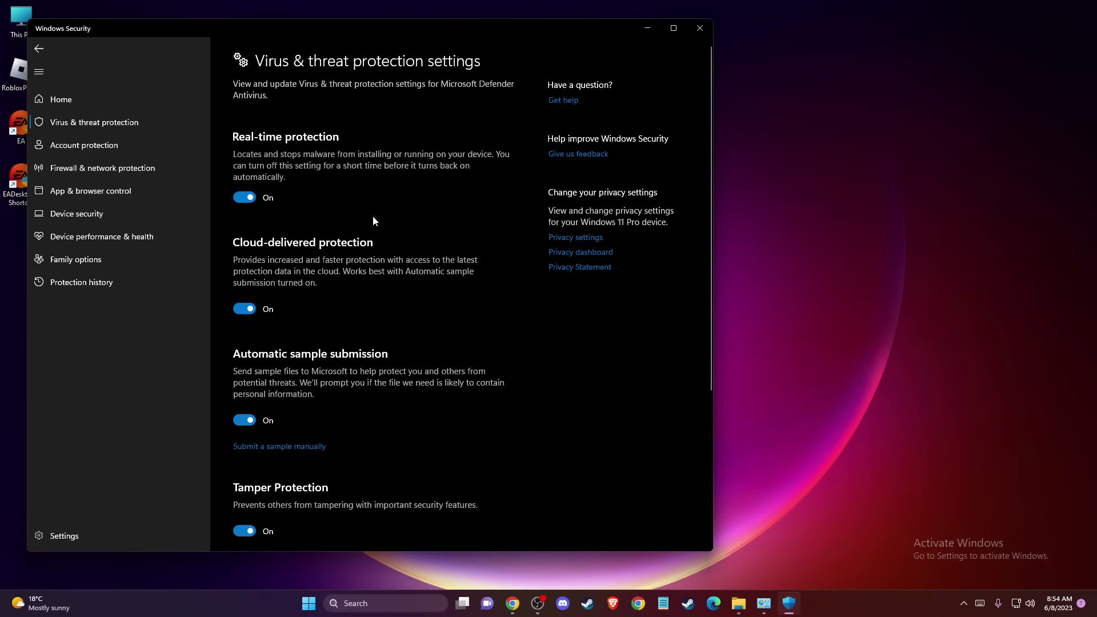
scroll(393, 217, down, 4)
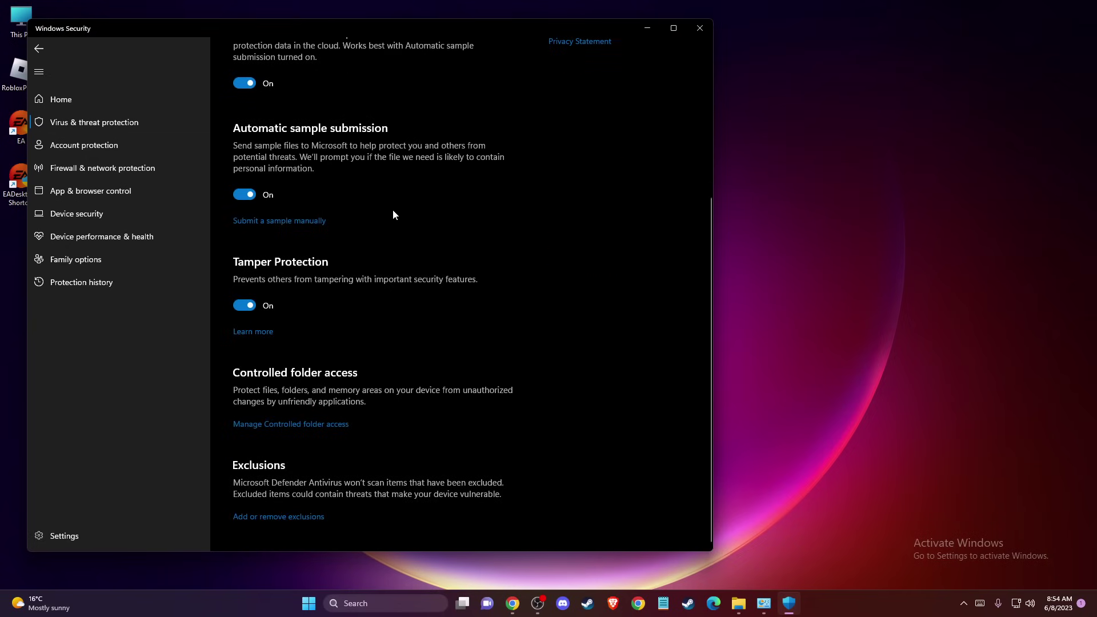
click(277, 424)
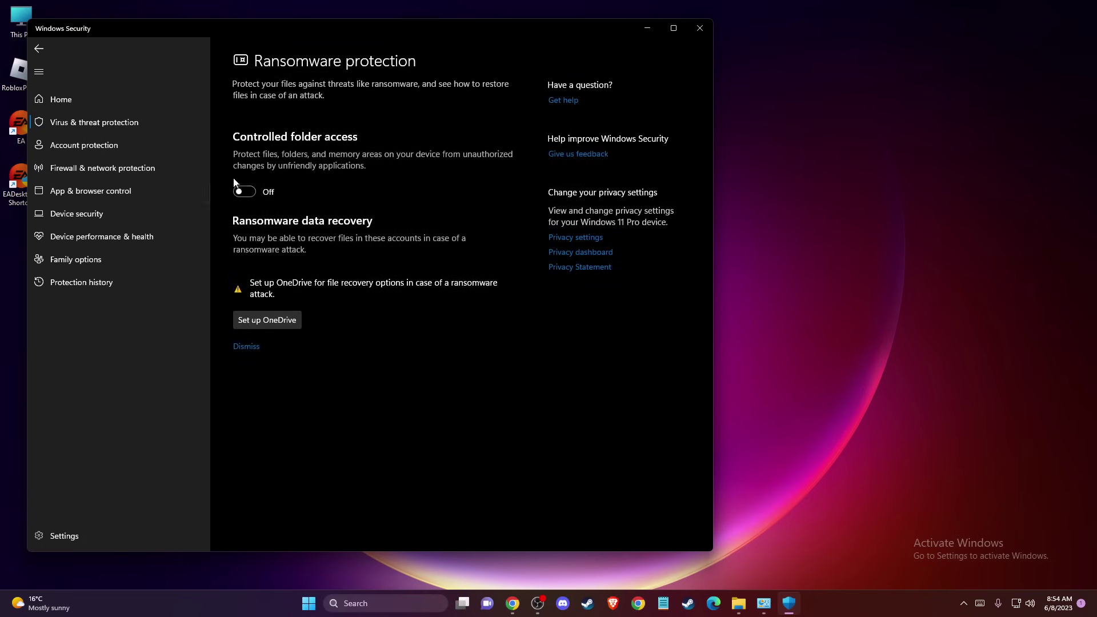
click(39, 49)
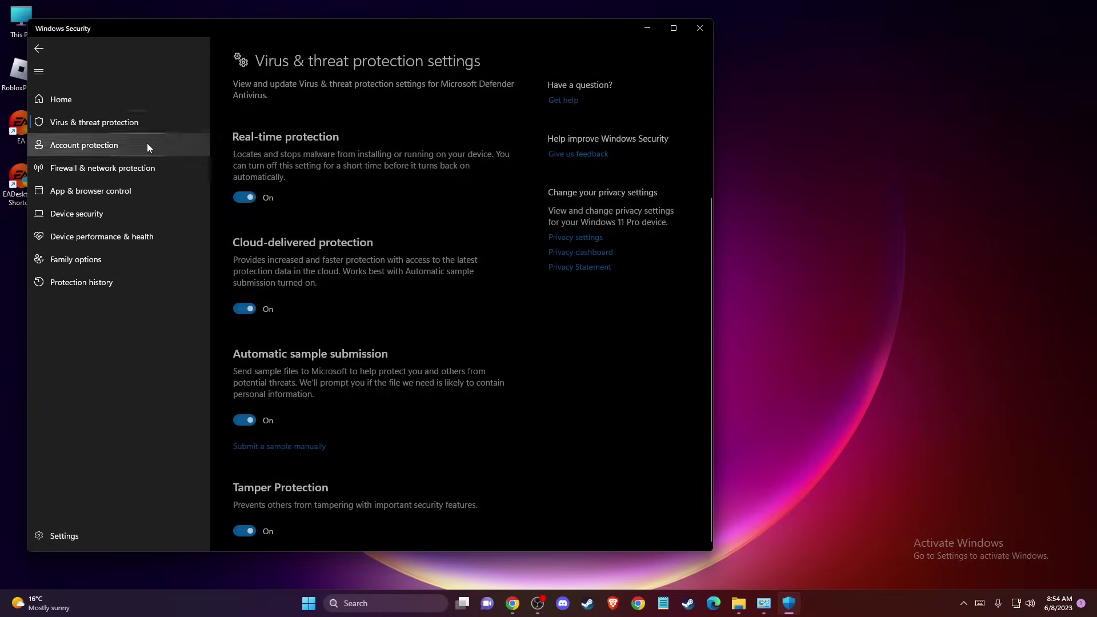
- Add the C:\Program Files\Electronic Arts folder as a Microsoft Defender Antivirus exclusion and close Windows Security
scroll(307, 359, down, 3)
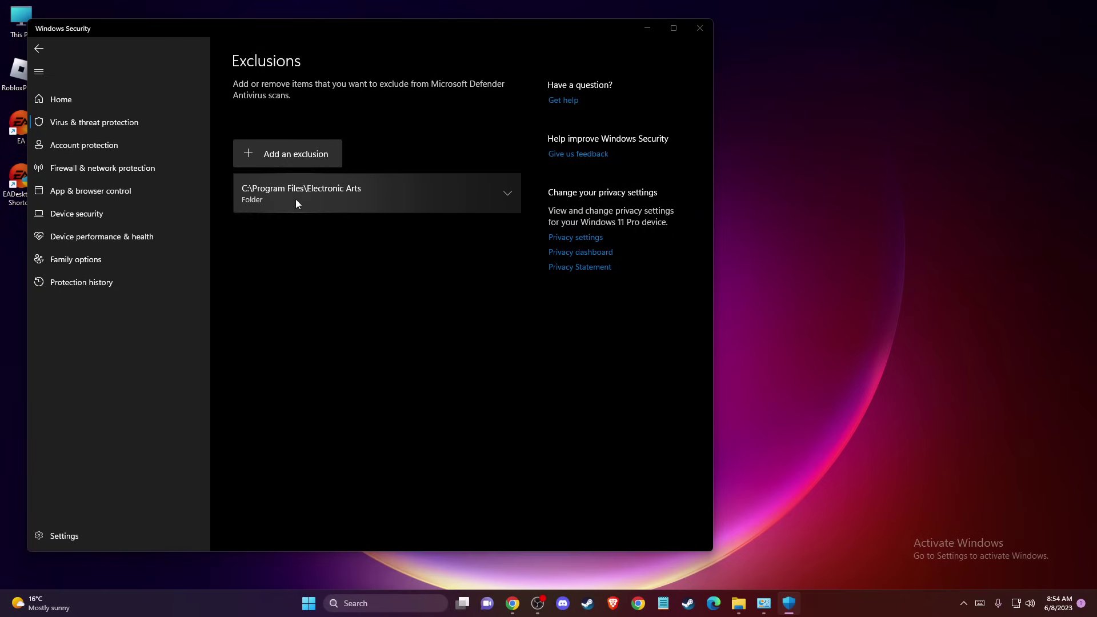
scroll(56, 196, down, 1)
click(75, 239)
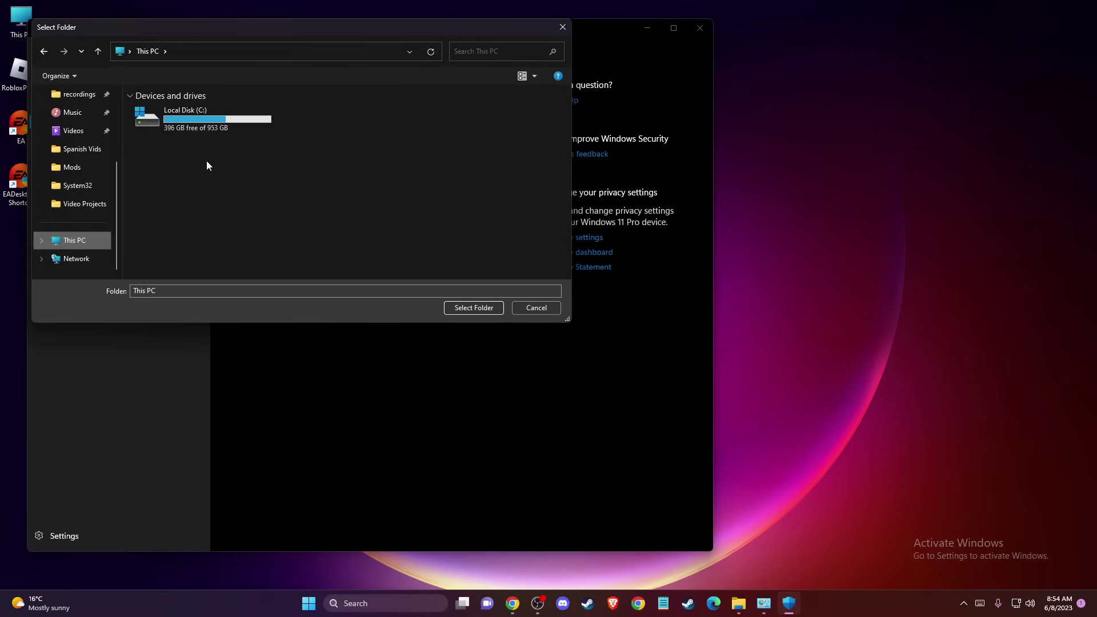
double_click(184, 121)
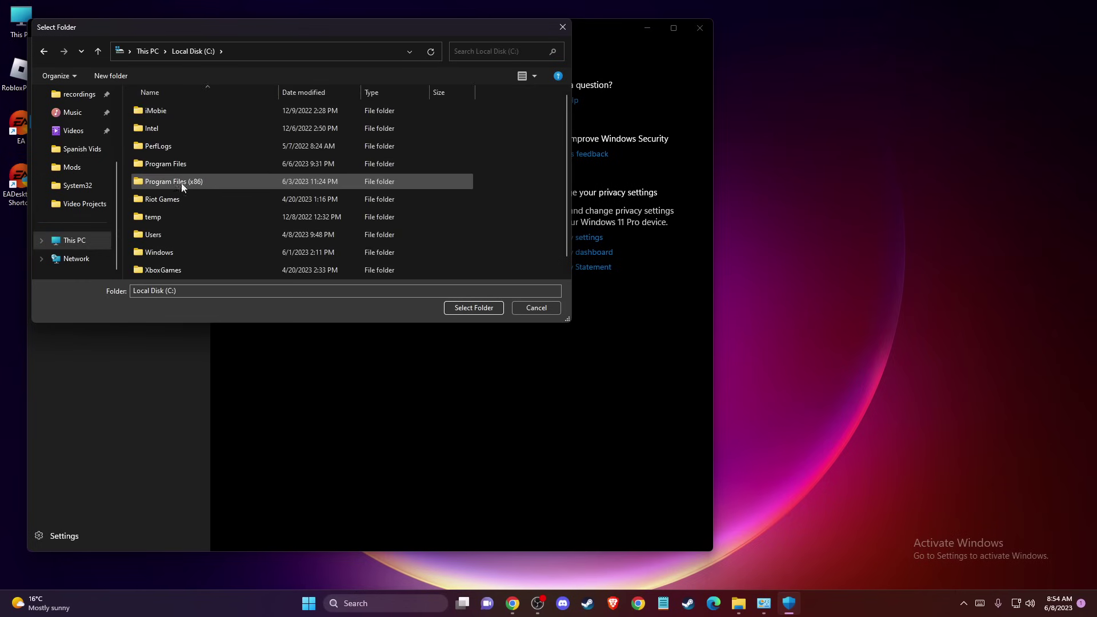
double_click(172, 166)
key(e)
key(e)
key(e)
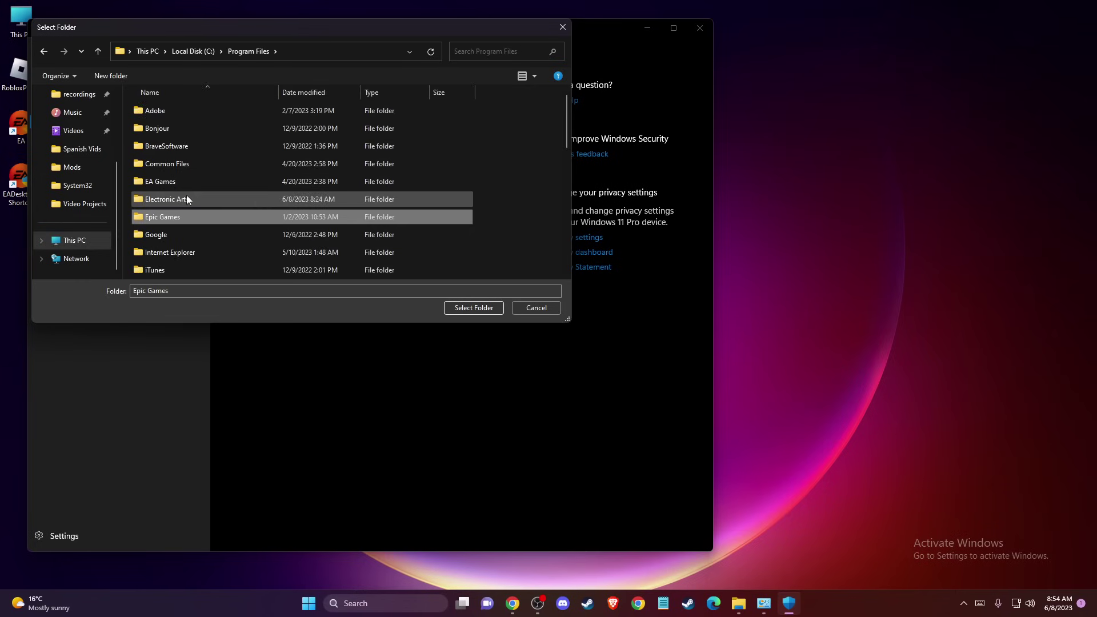
click(178, 199)
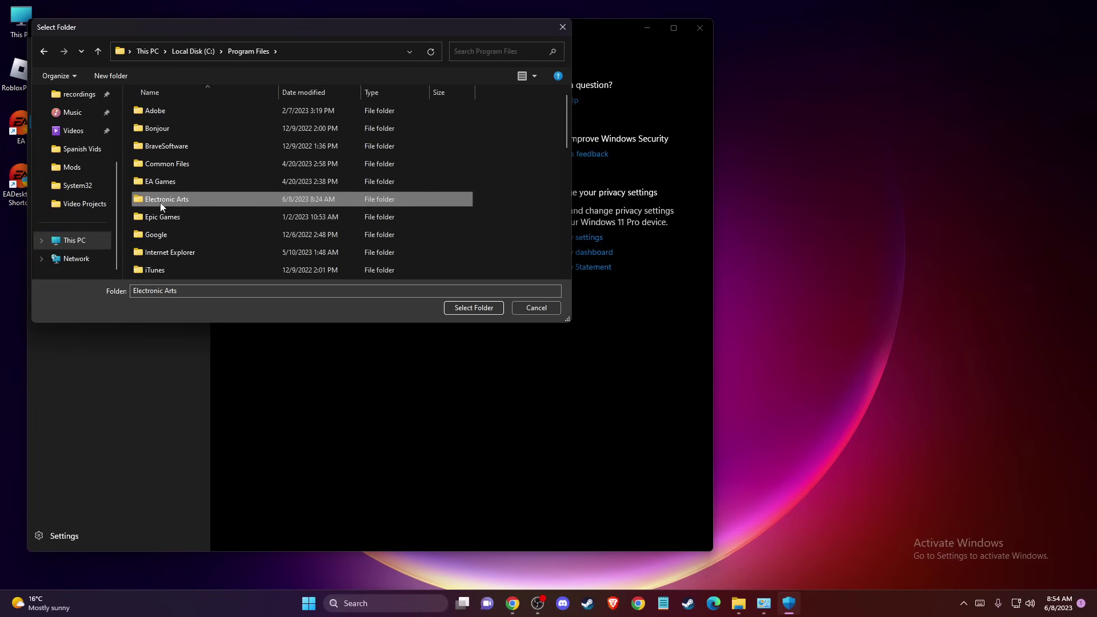
click(474, 308)
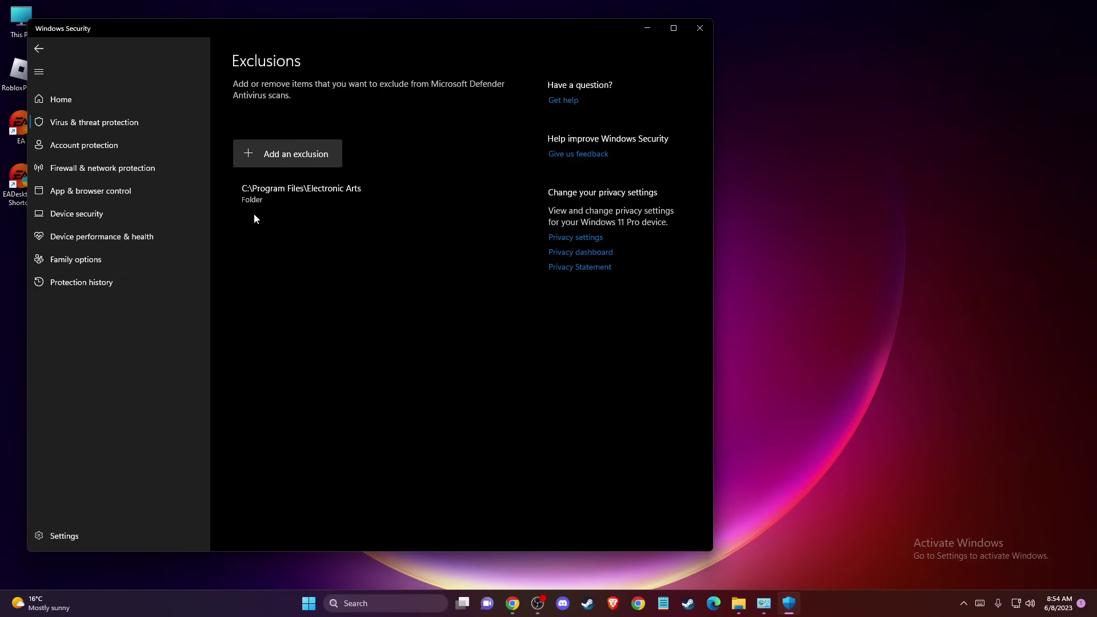
click(699, 28)
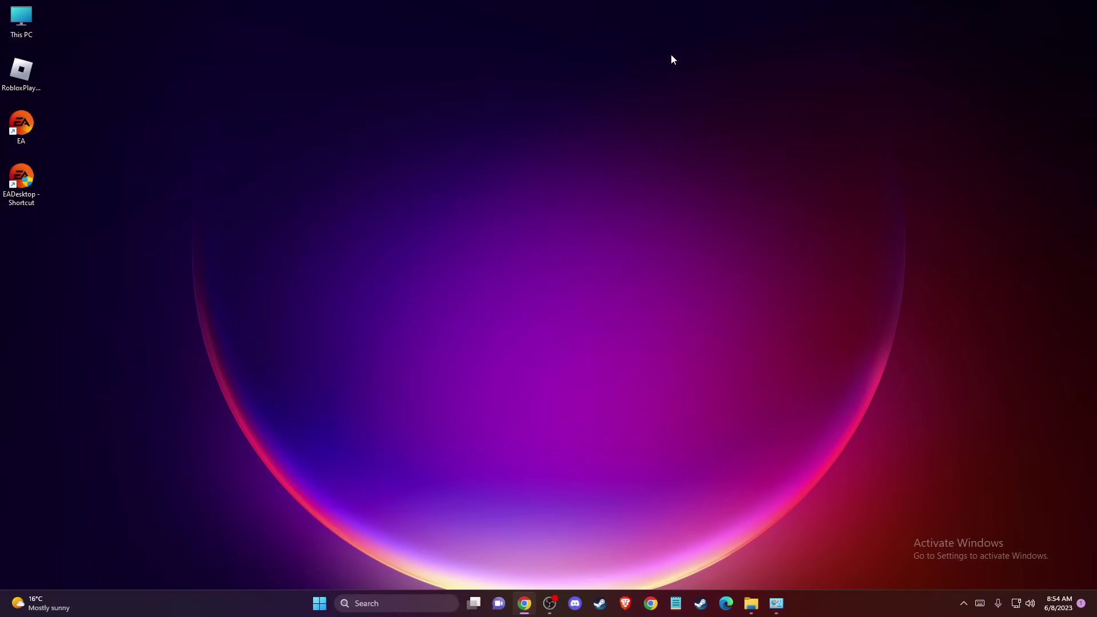
- Search Windows for "WINDOWS", open Windows Defender Firewall and show its settings for turning the firewall on or off
click(397, 604)
text(WINDOWS)
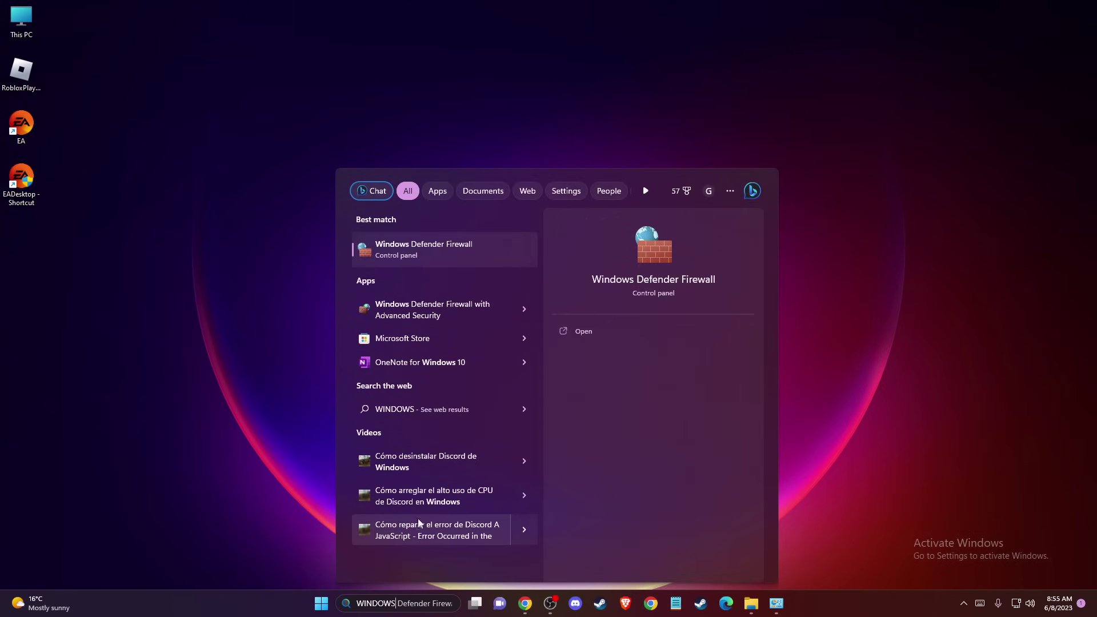
click(407, 252)
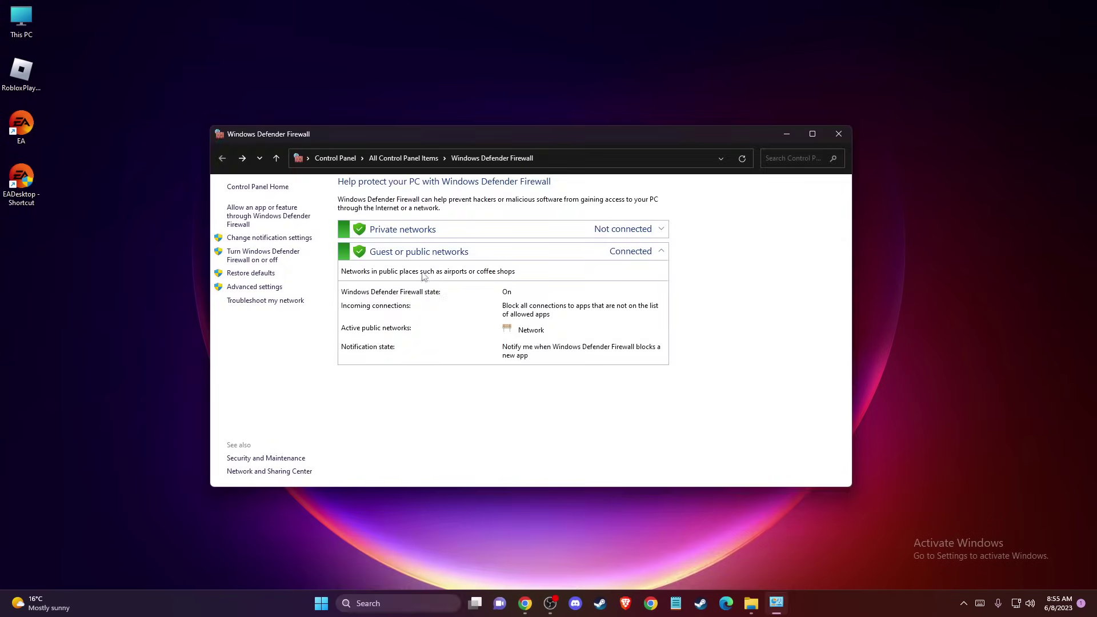
click(266, 262)
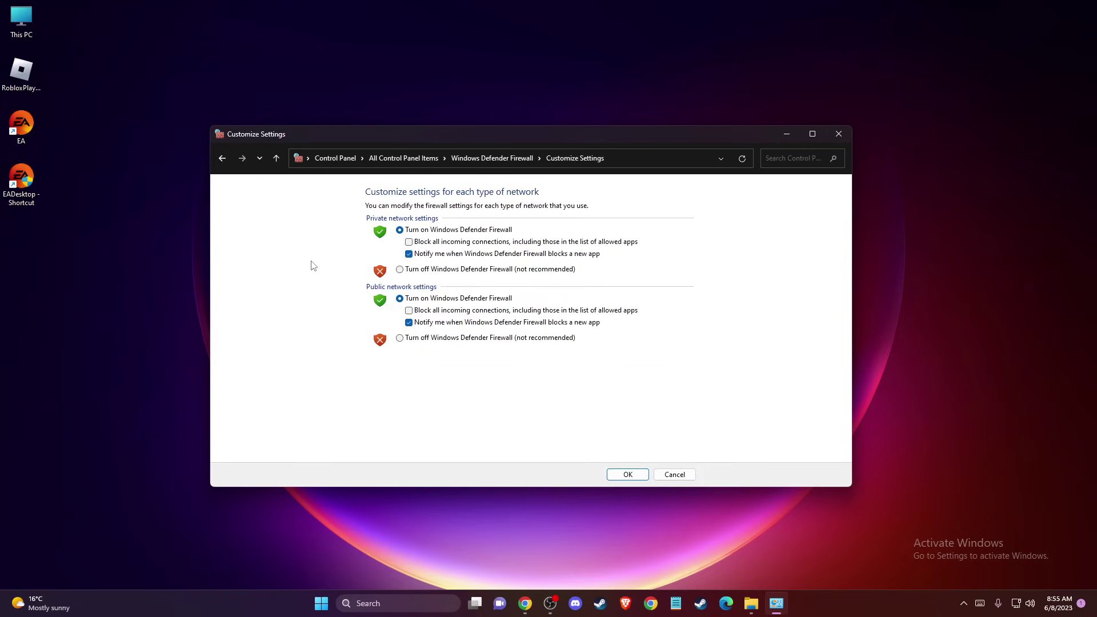
- Select turning off Windows Defender Firewall for public and private networks, then cancel the changes and close the window
click(399, 338)
click(399, 269)
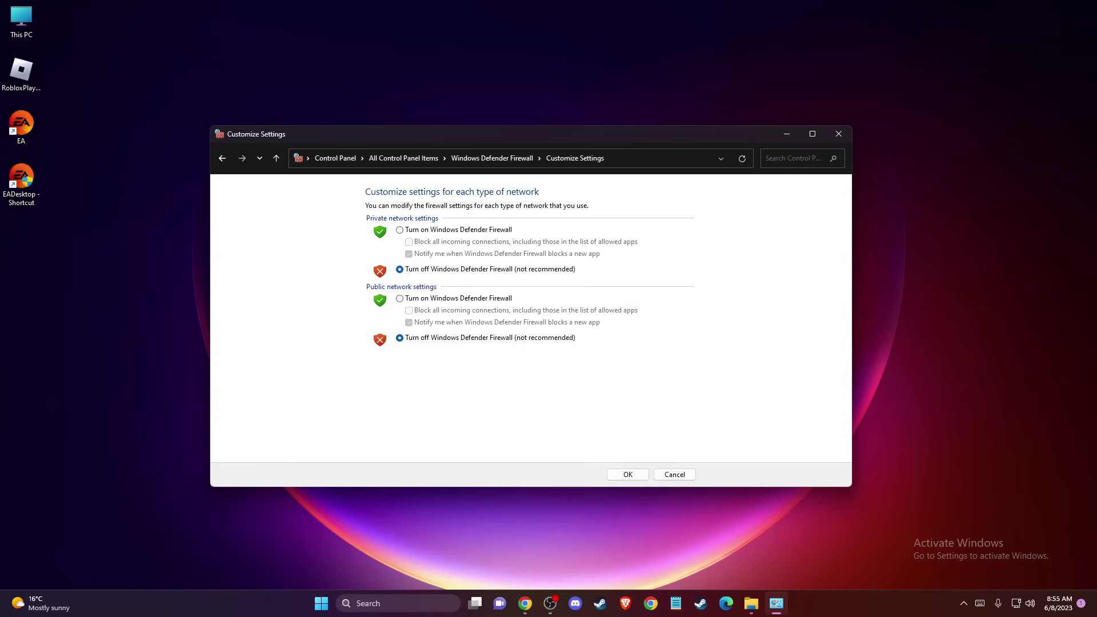
key(alt+Tab)
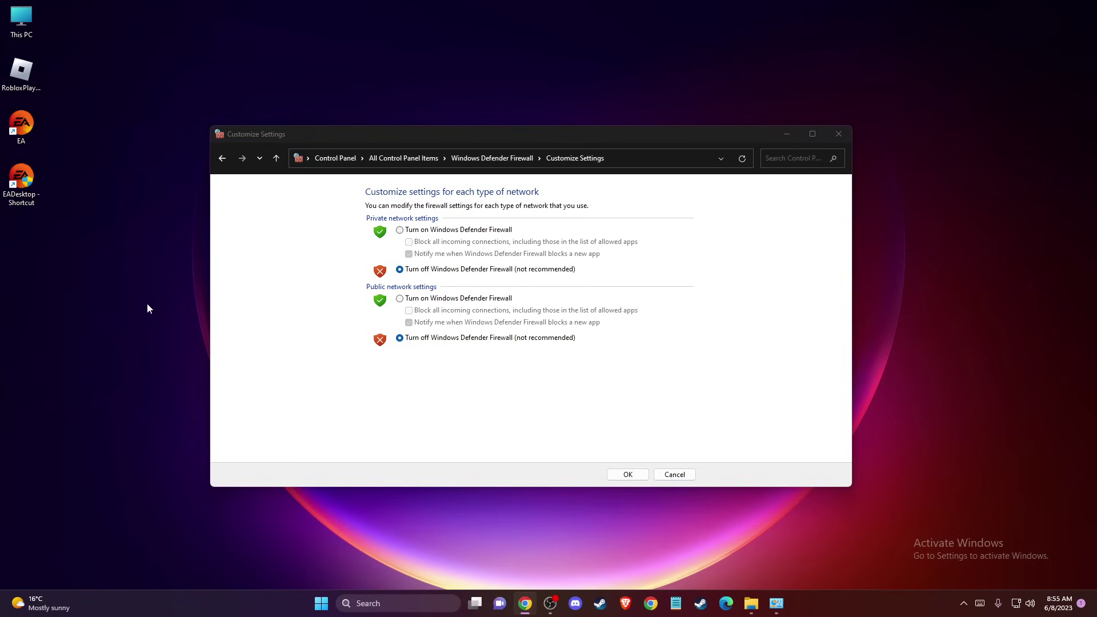
click(680, 479)
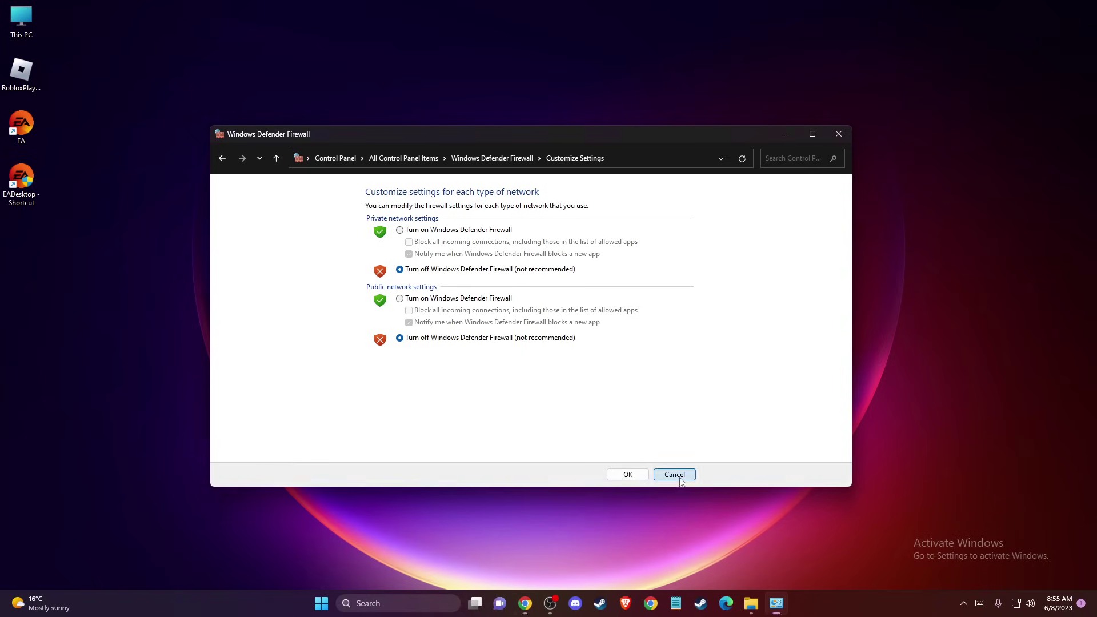
click(840, 135)
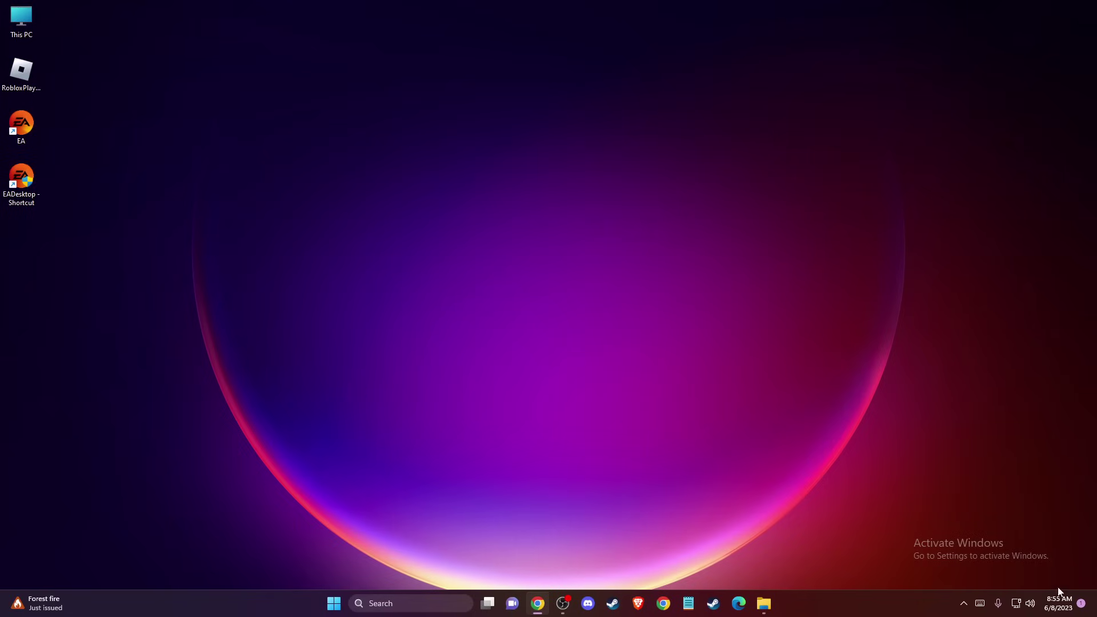
- Open the Ethernet adapter's properties through the advanced network settings and network adapter options
right_click(1015, 605)
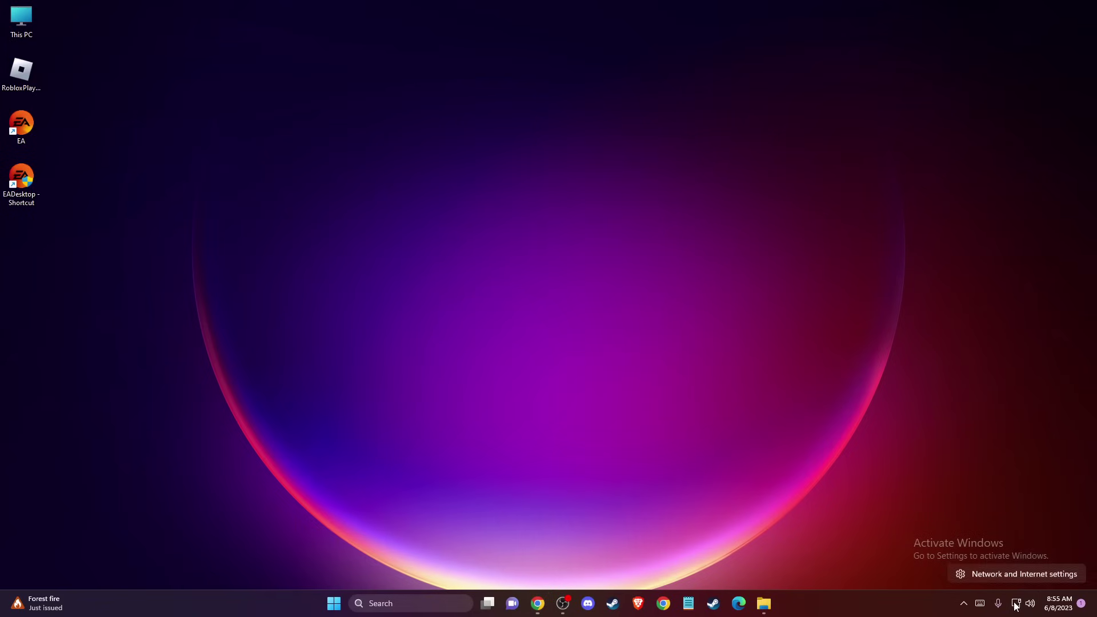
click(997, 573)
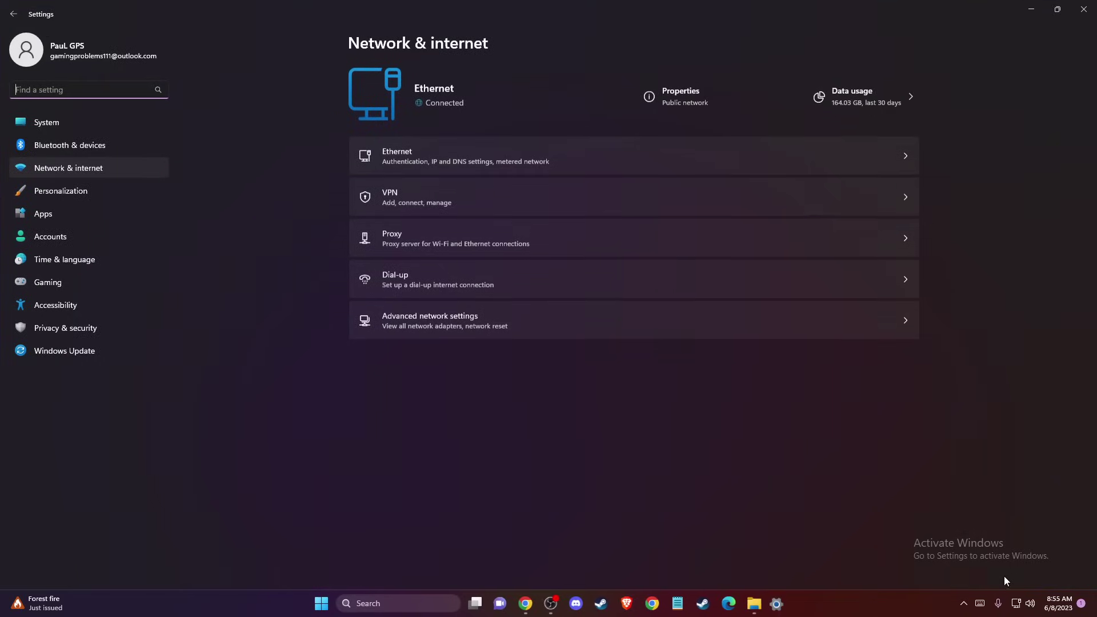
click(416, 321)
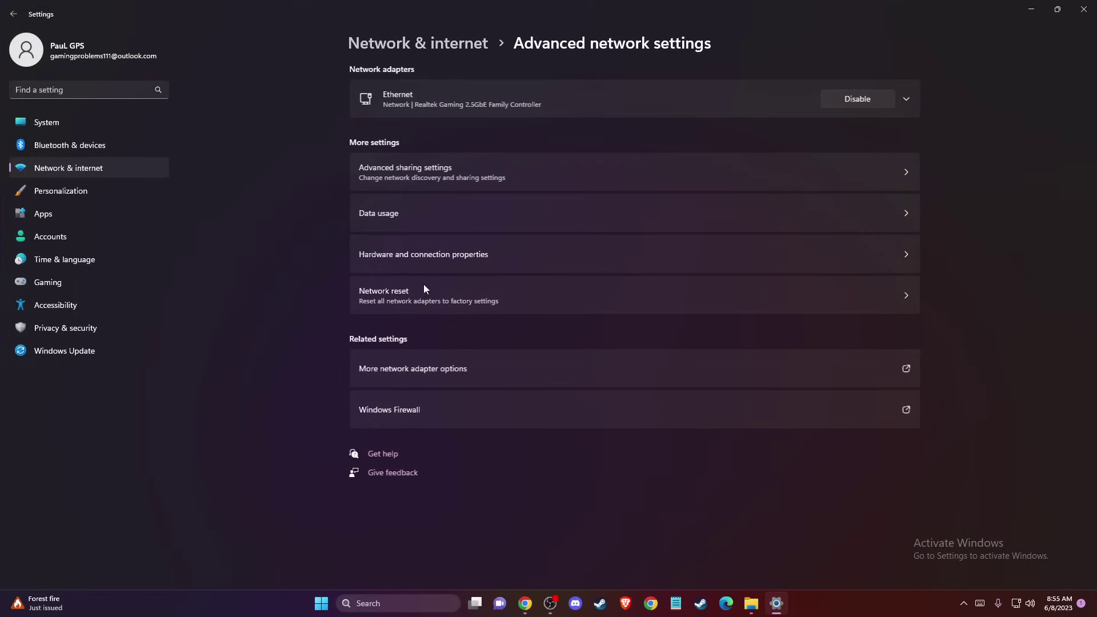
click(388, 372)
right_click(284, 217)
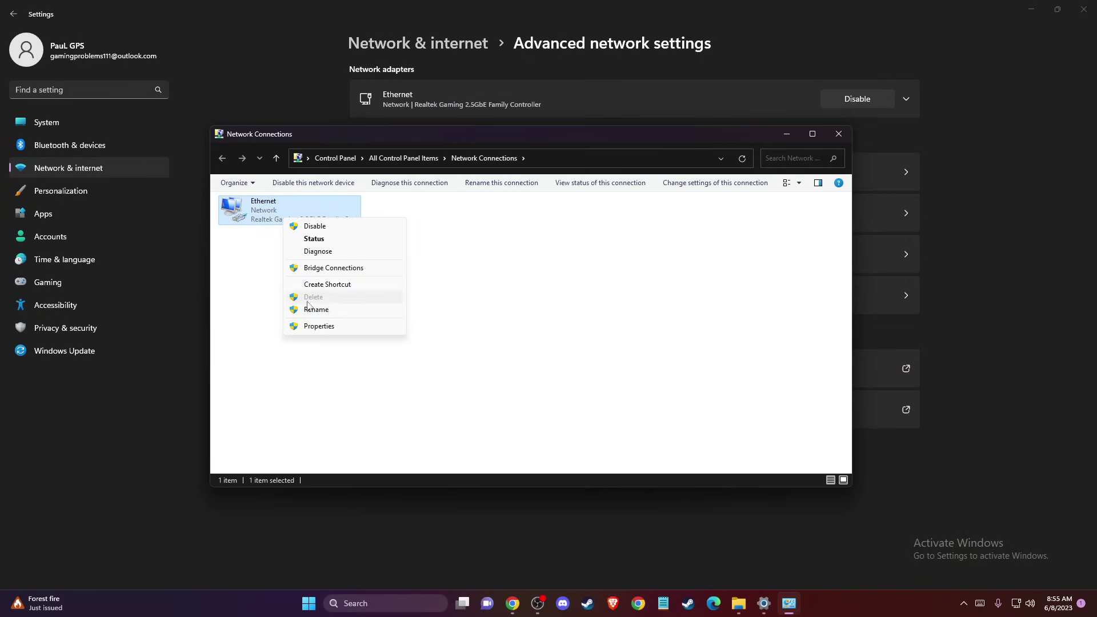
click(318, 326)
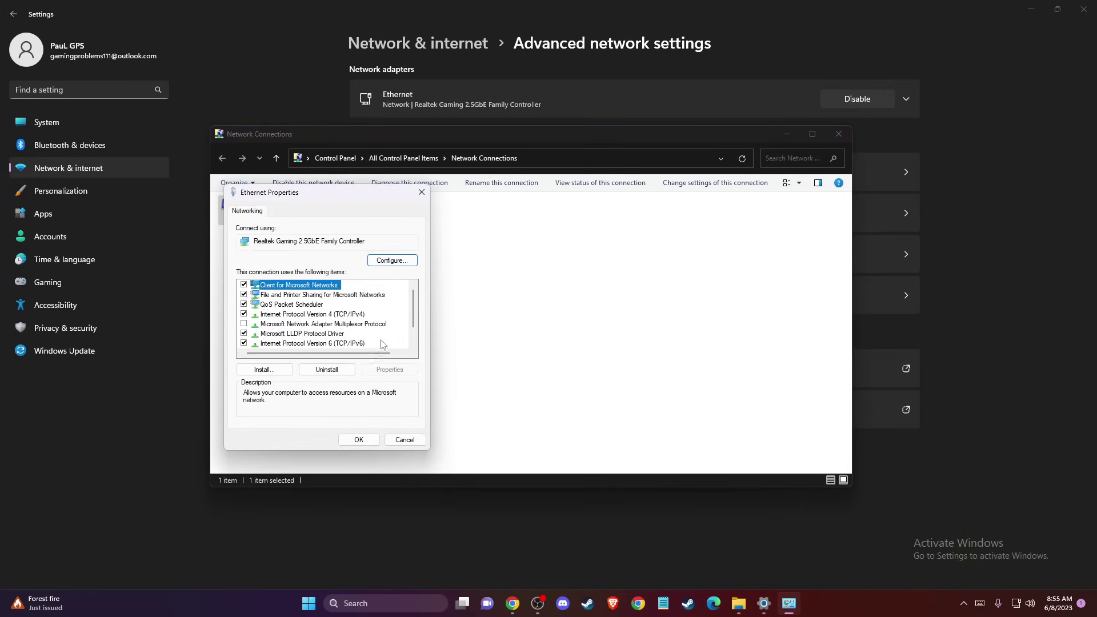
- Disable Internet Protocol Version 6 (TCP/IPv6) and review the IPv4 DNS settings, then cancel both dialogs and dismiss the network windows
scroll(363, 324, down, 1)
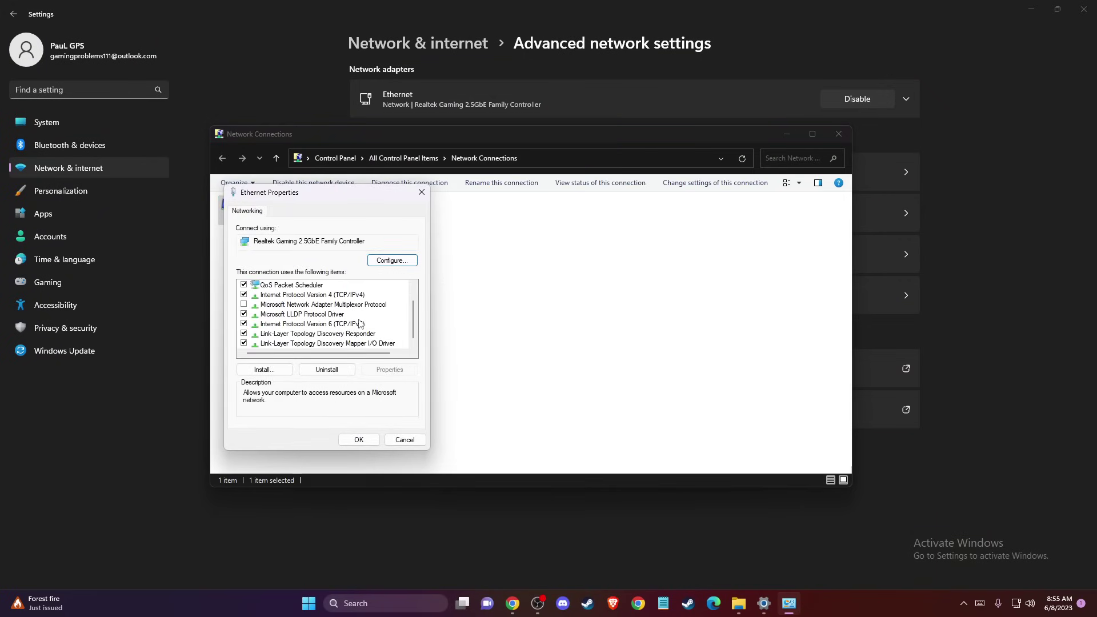
click(244, 324)
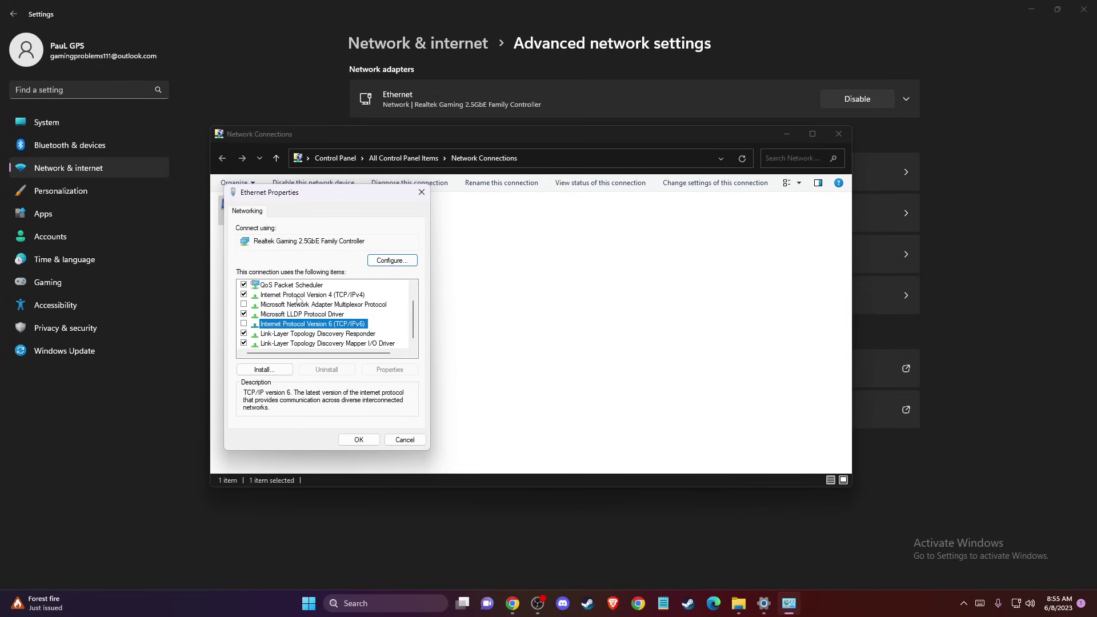
double_click(296, 296)
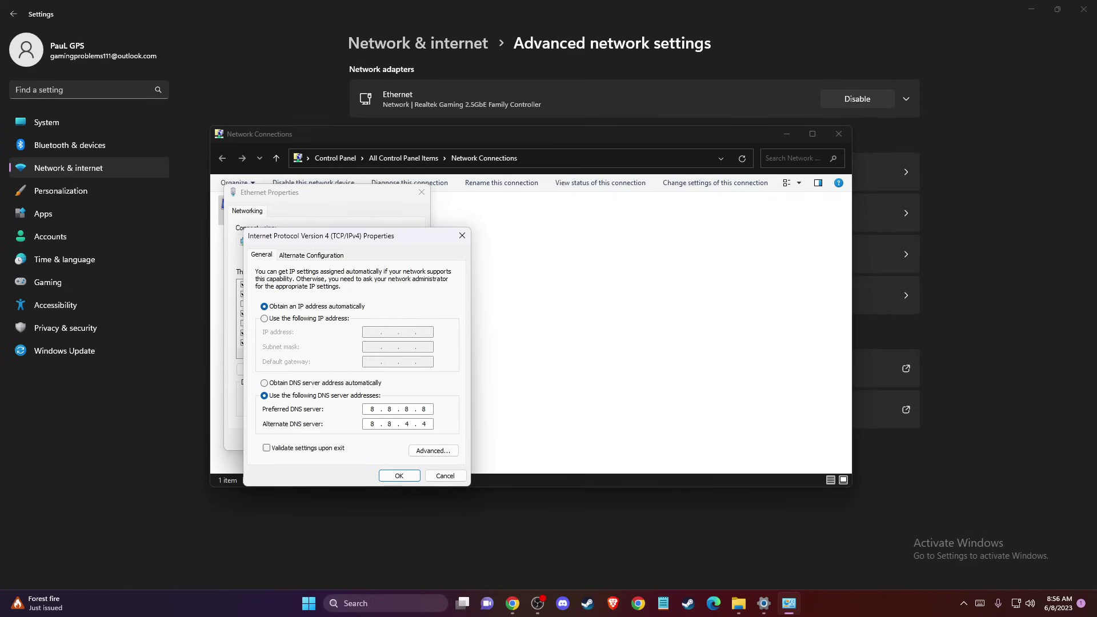
click(445, 475)
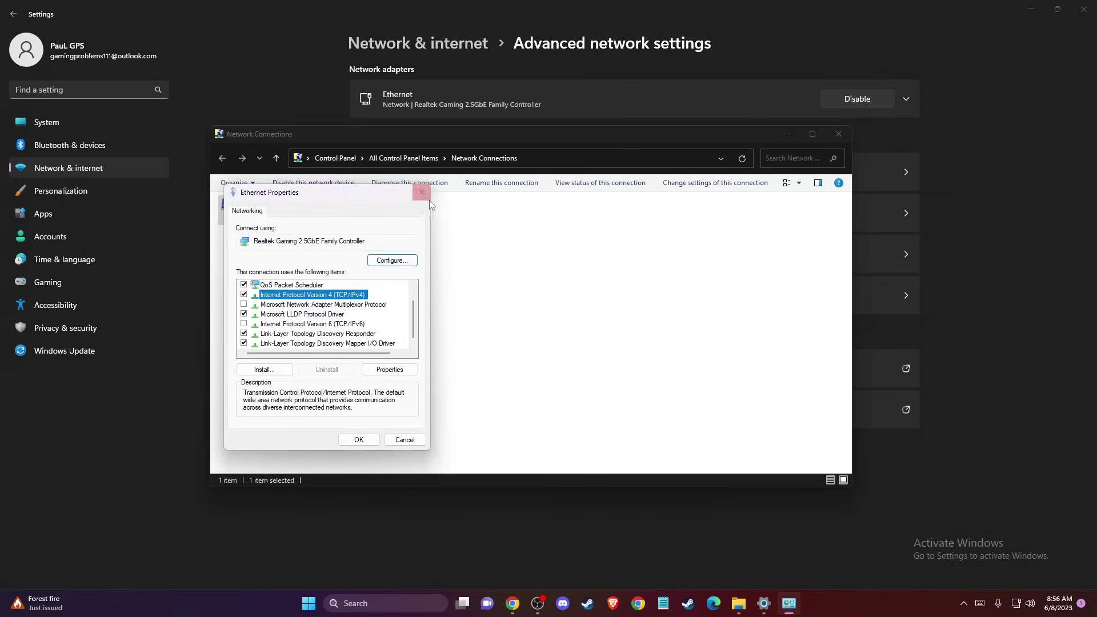
click(405, 441)
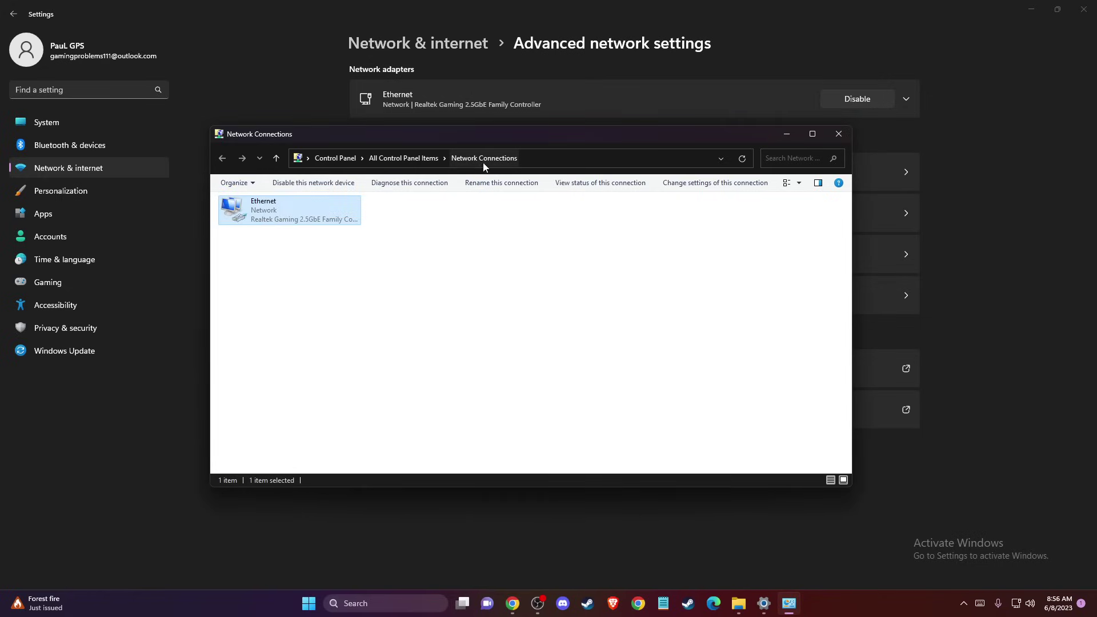
click(838, 134)
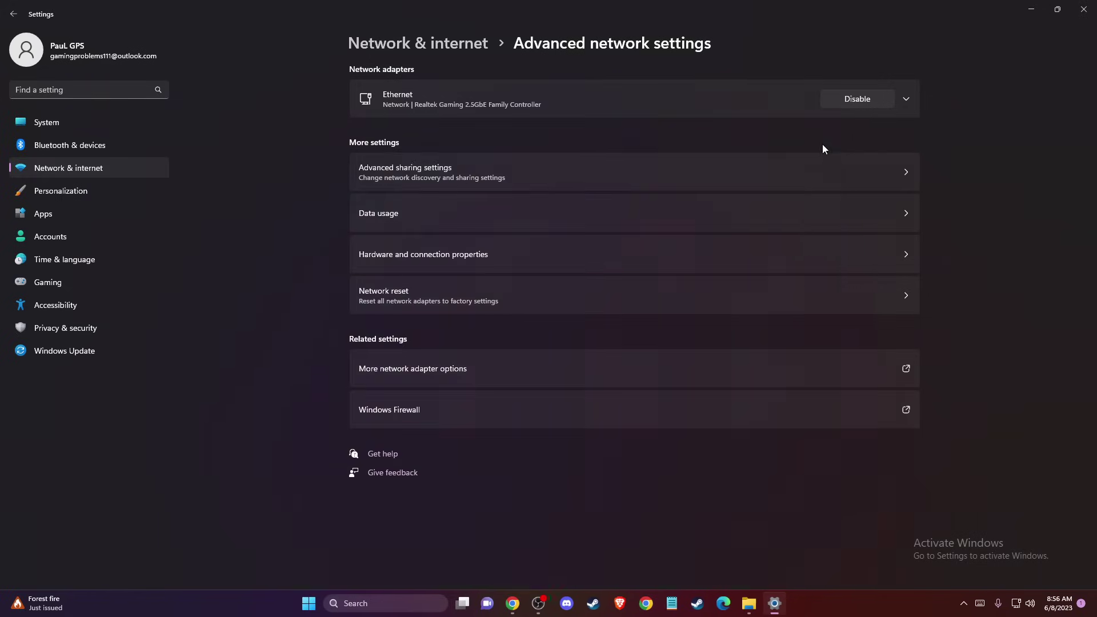
click(1032, 8)
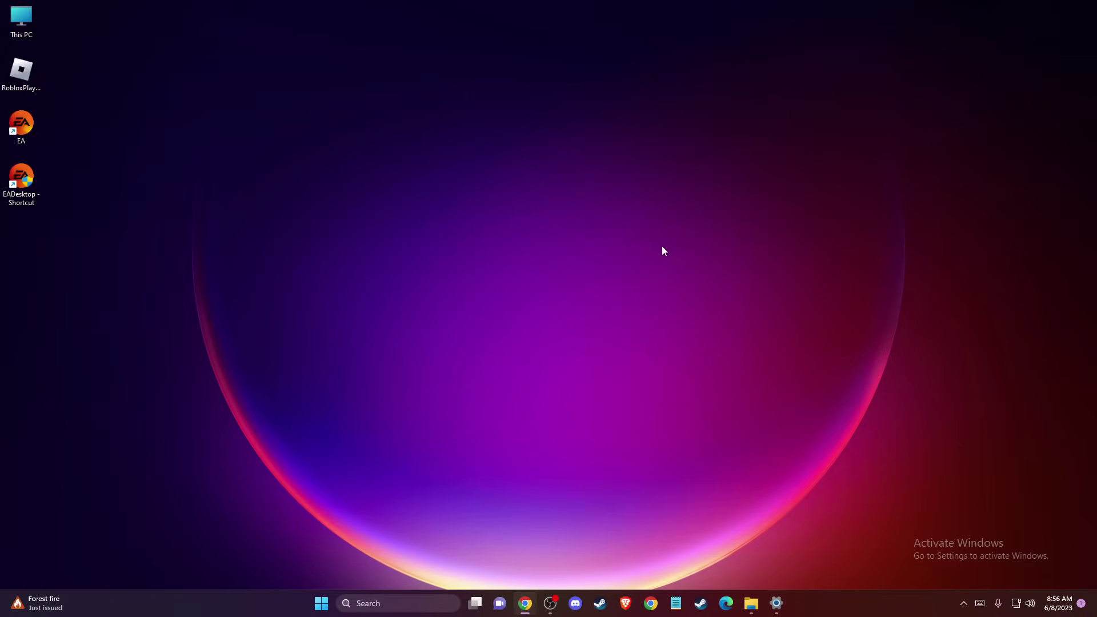
- Search Windows for "CMD", run ipconfig /flushdns in Command Prompt as administrator and close the console
click(405, 604)
text(CMD)
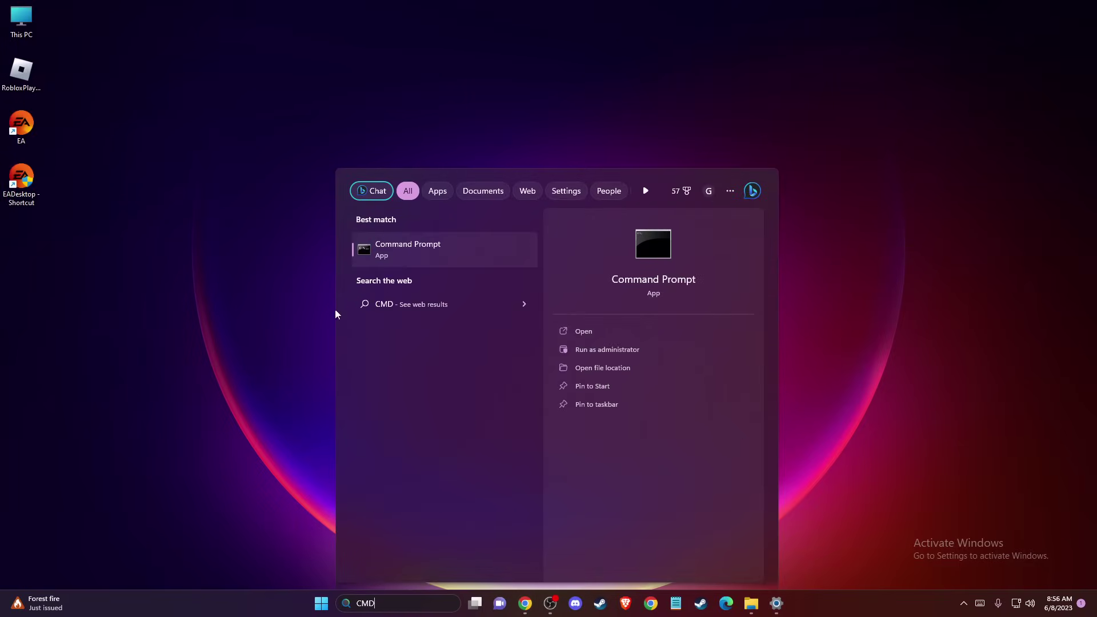
right_click(410, 248)
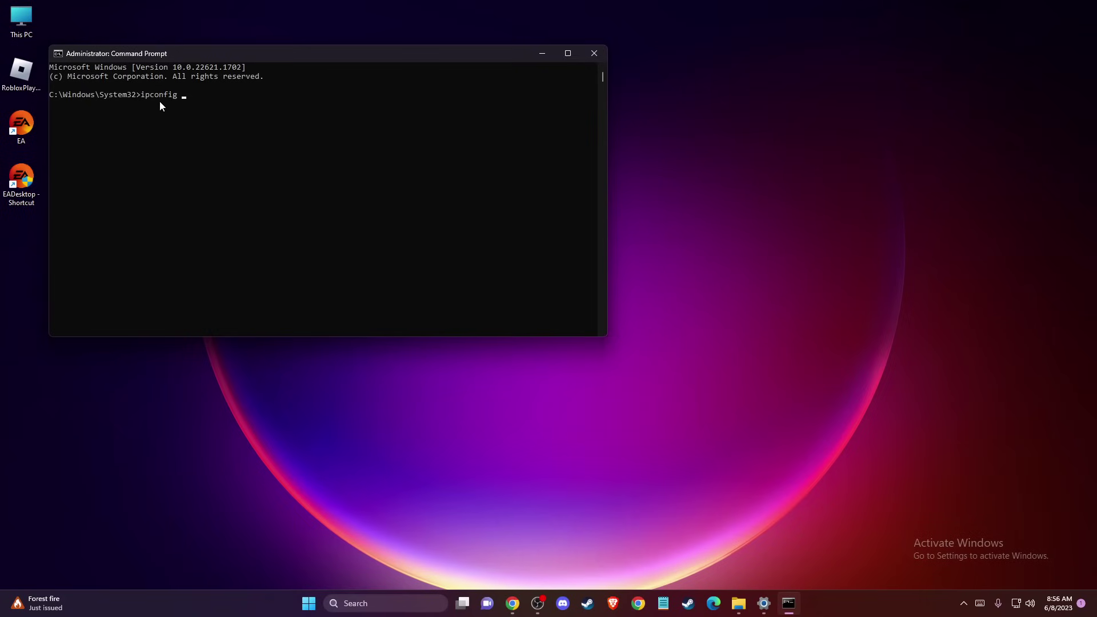
text(lushdns)
key(Return)
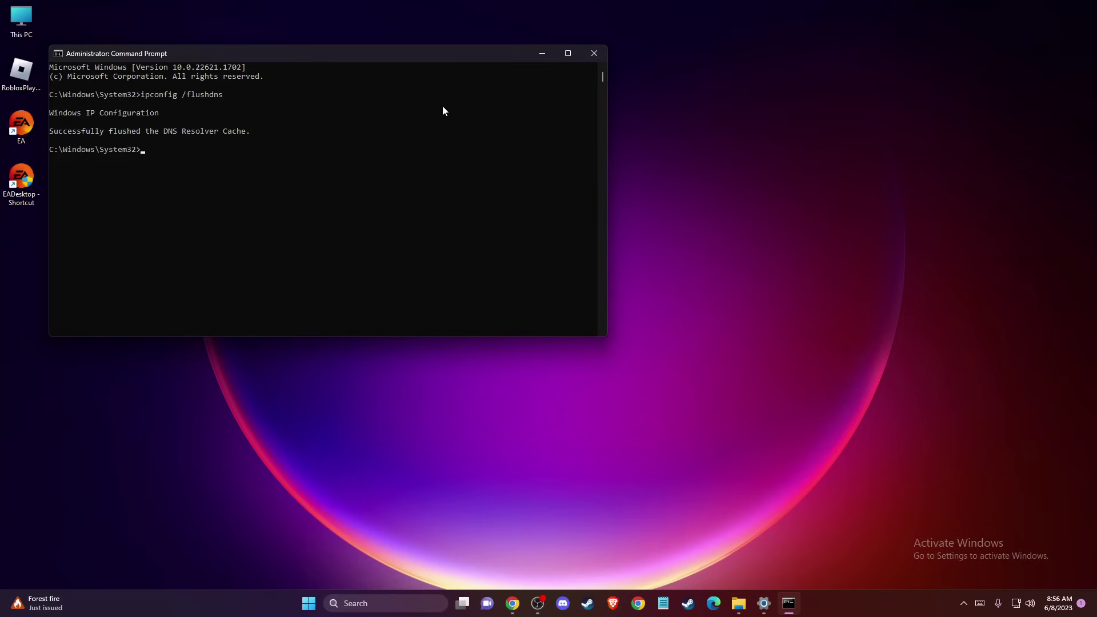
click(595, 53)
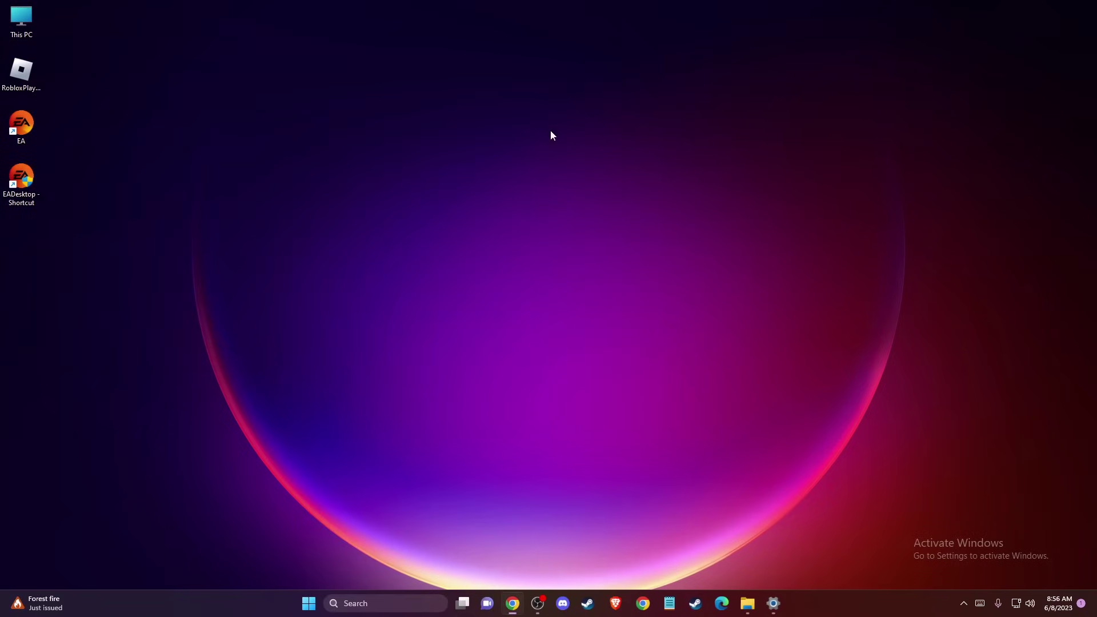